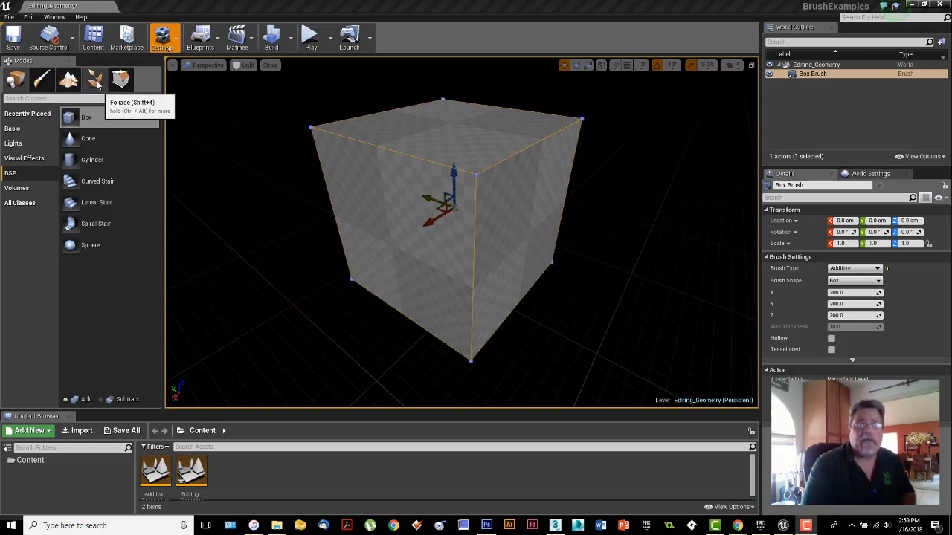
Step: Switch to Geometry Editing mode for the box brush, using Place mode as a comparison before returning to it
click(123, 82)
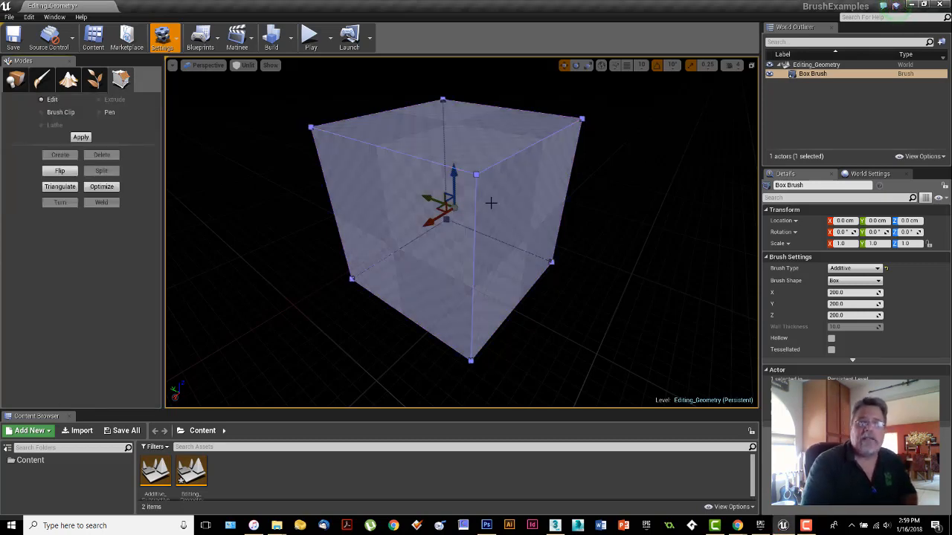
mouse_move(482, 246)
right_down()
mouse_move(503, 225)
mouse_move(479, 236)
right_up()
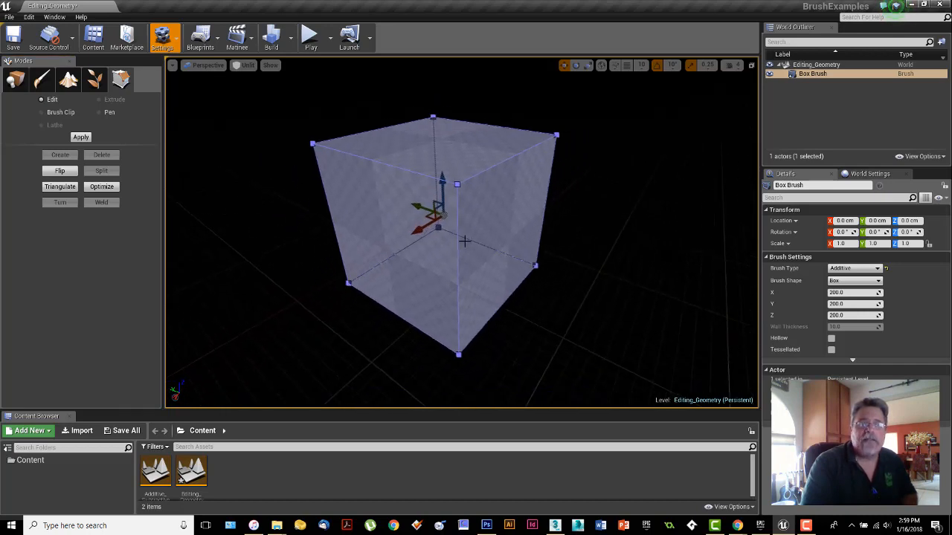
click(16, 80)
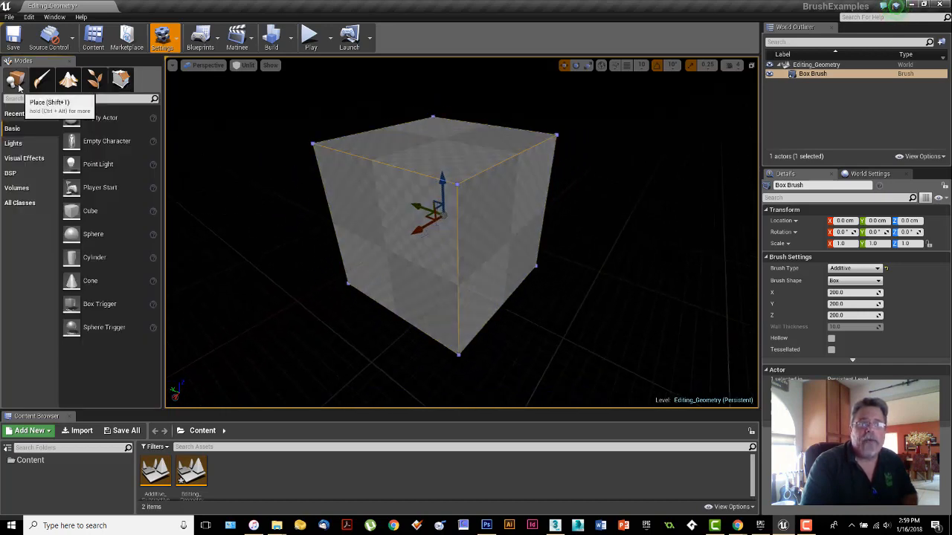
click(121, 80)
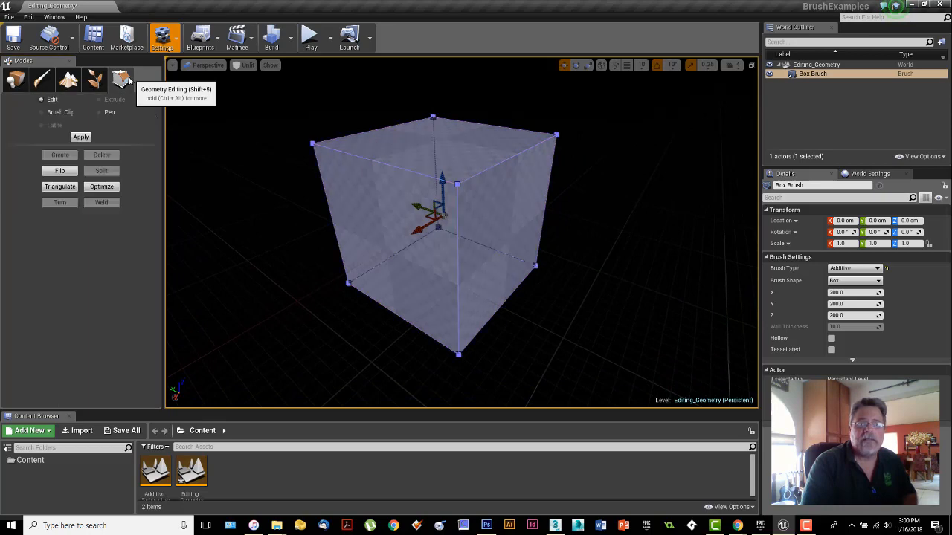
Step: Select the box's individual faces, its upper left edge and its near upper corner vertex in turn
click(476, 223)
click(444, 156)
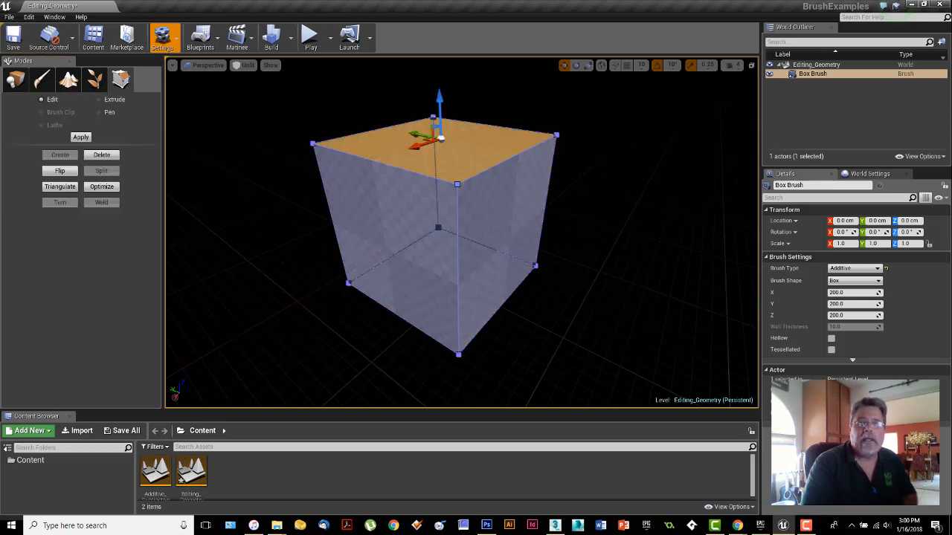
click(420, 204)
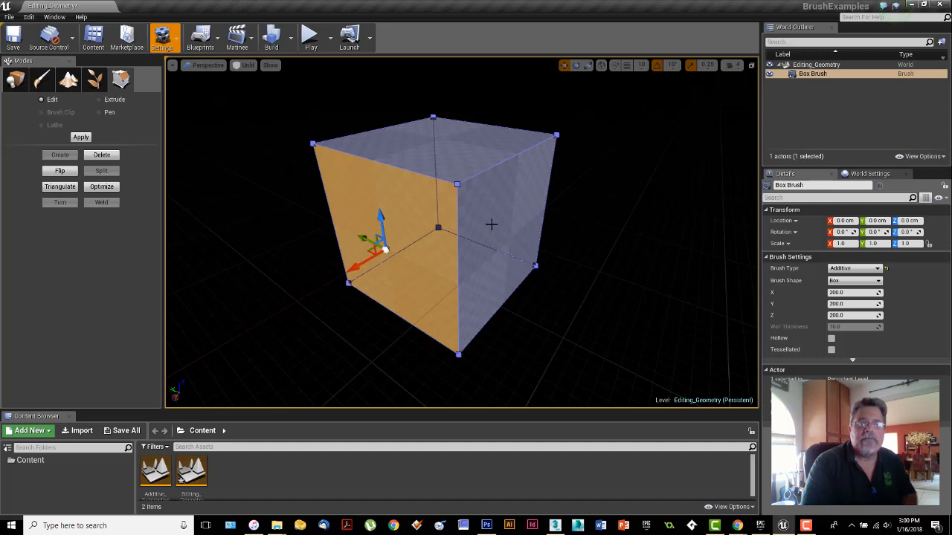
click(491, 224)
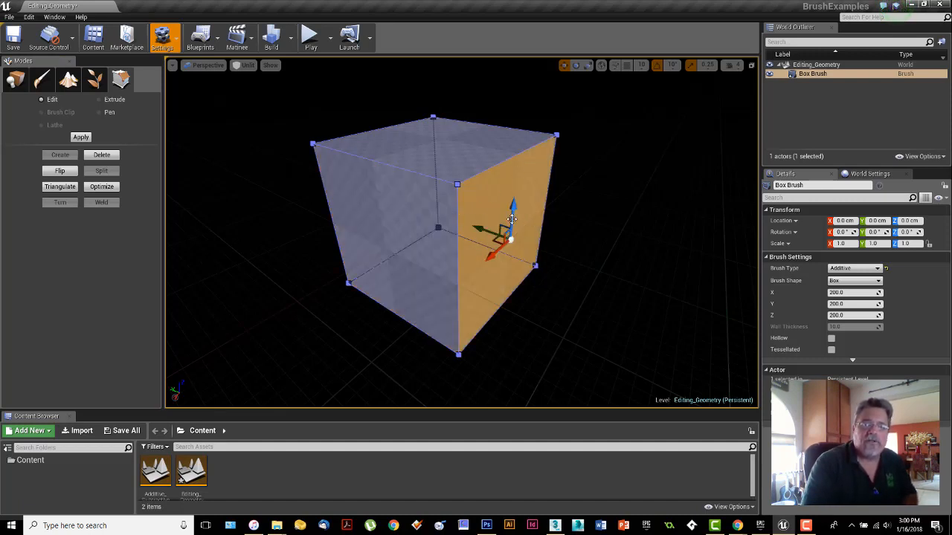
click(446, 181)
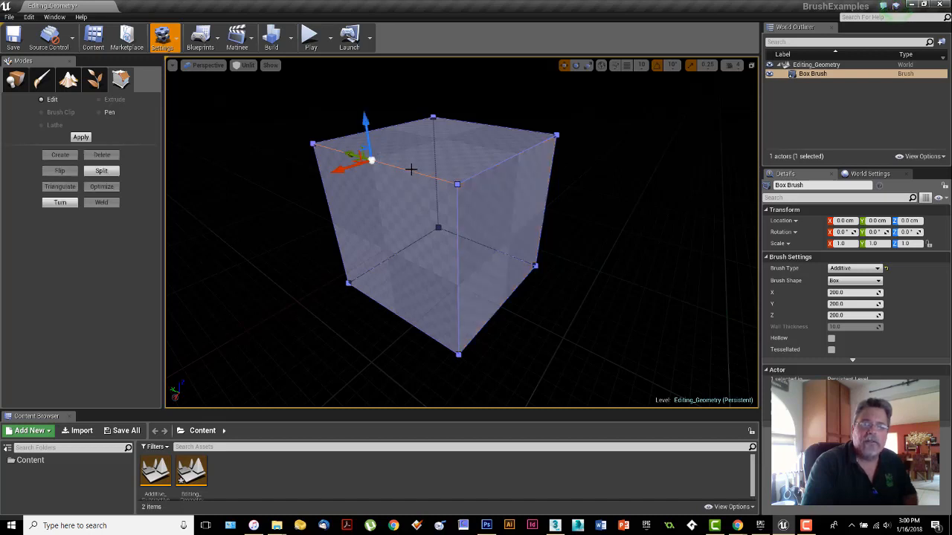
click(458, 183)
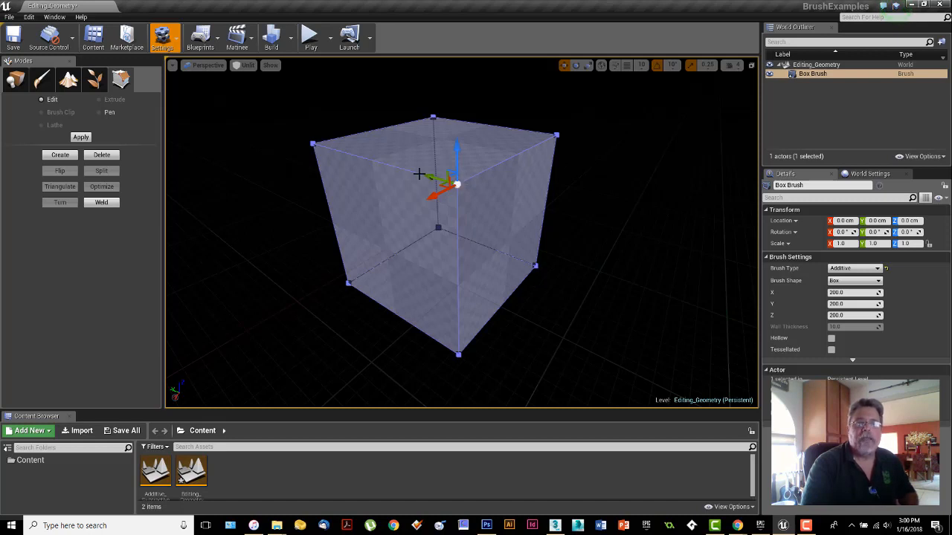
Step: Reselect the left and top faces, the edge between them, and the right side face one after another
click(386, 250)
click(441, 138)
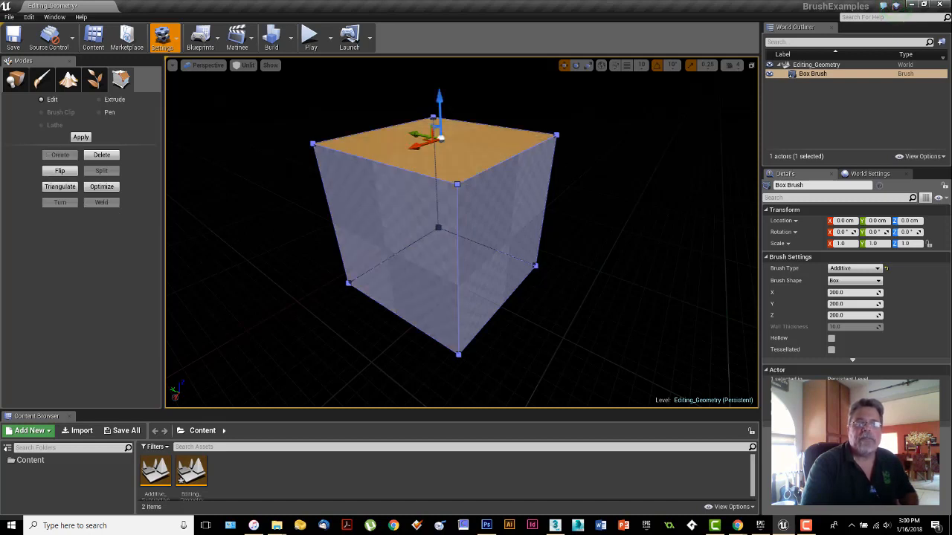
click(372, 245)
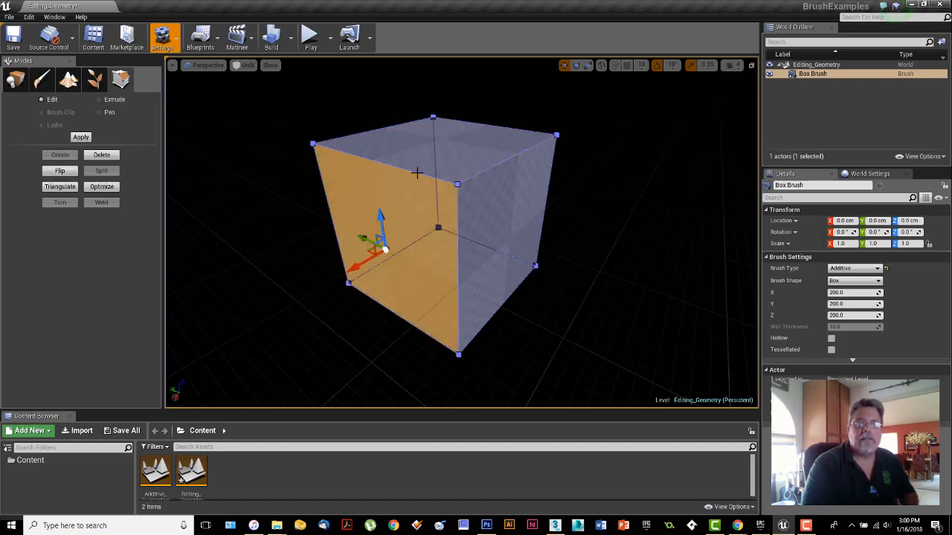
click(371, 160)
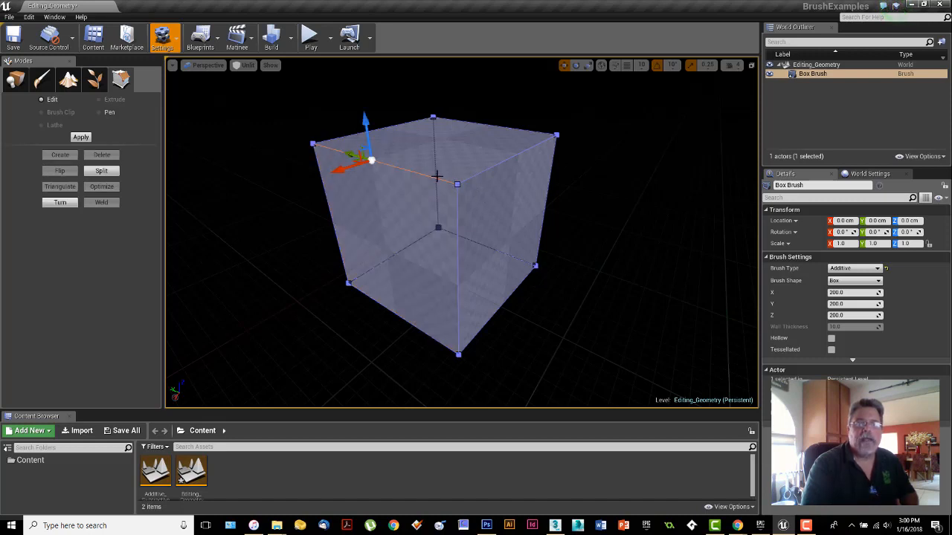
click(544, 154)
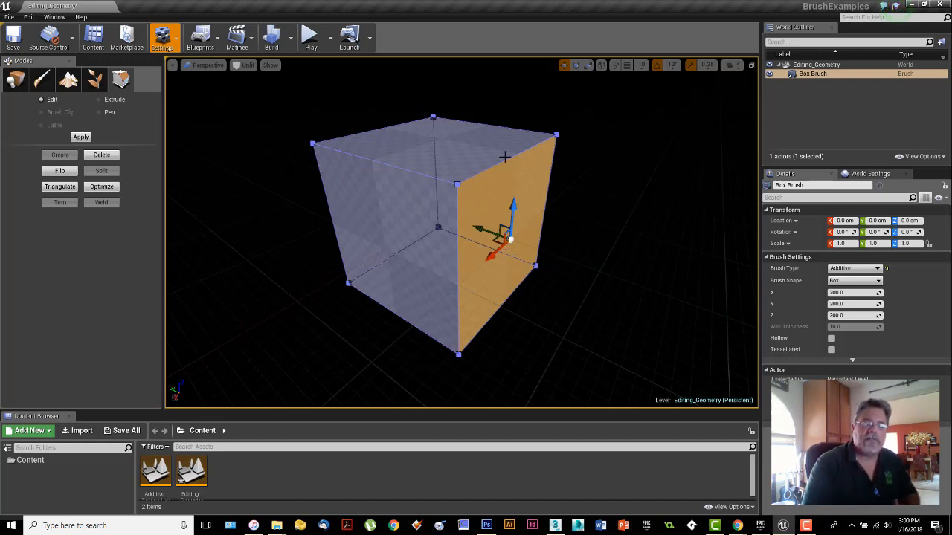
Step: With the left side face selected, cycle the transform gizmo from world to local space and back to world
click(396, 228)
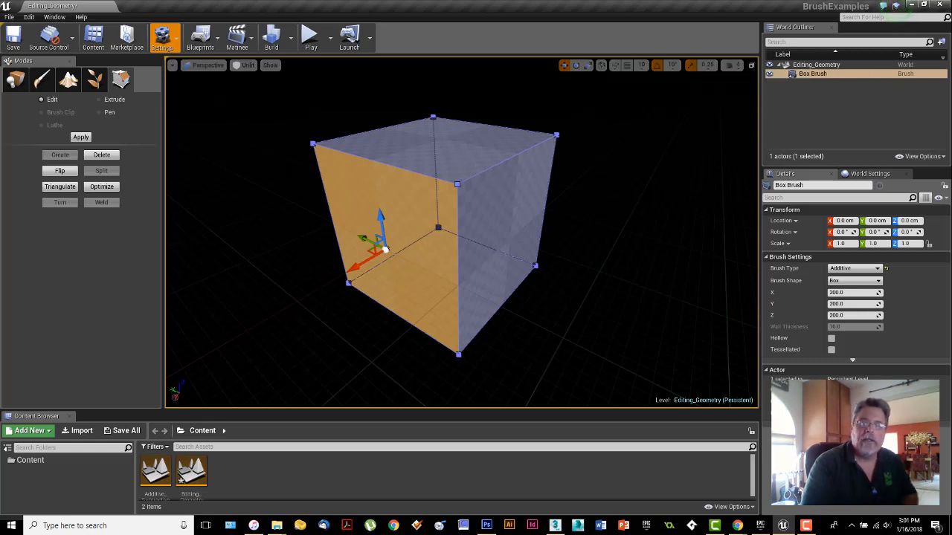
click(601, 66)
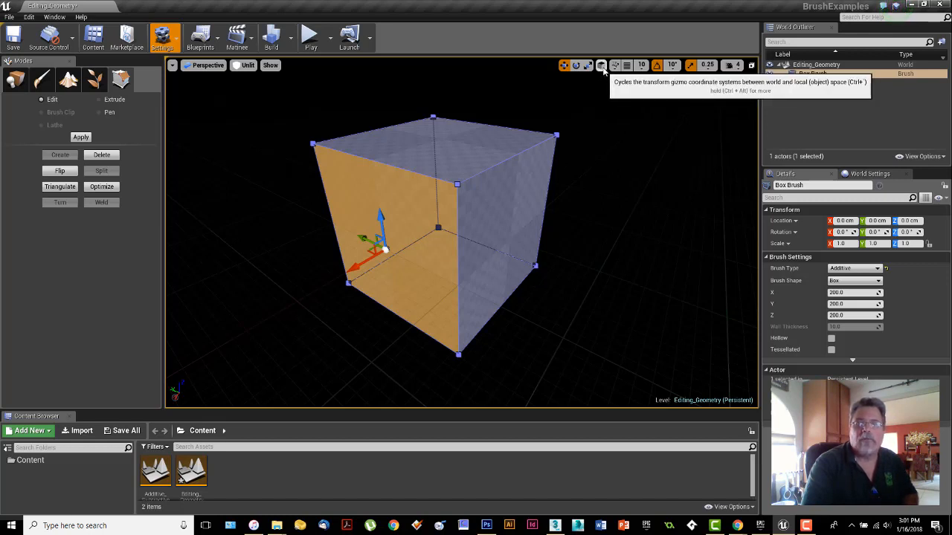
click(602, 66)
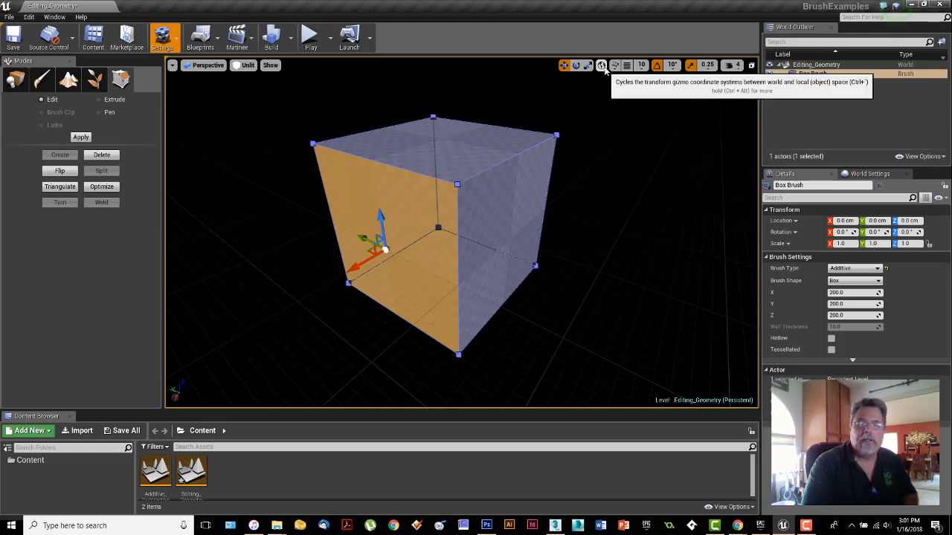
Step: Delete the right side face of the box brush and undo the deletion
click(514, 191)
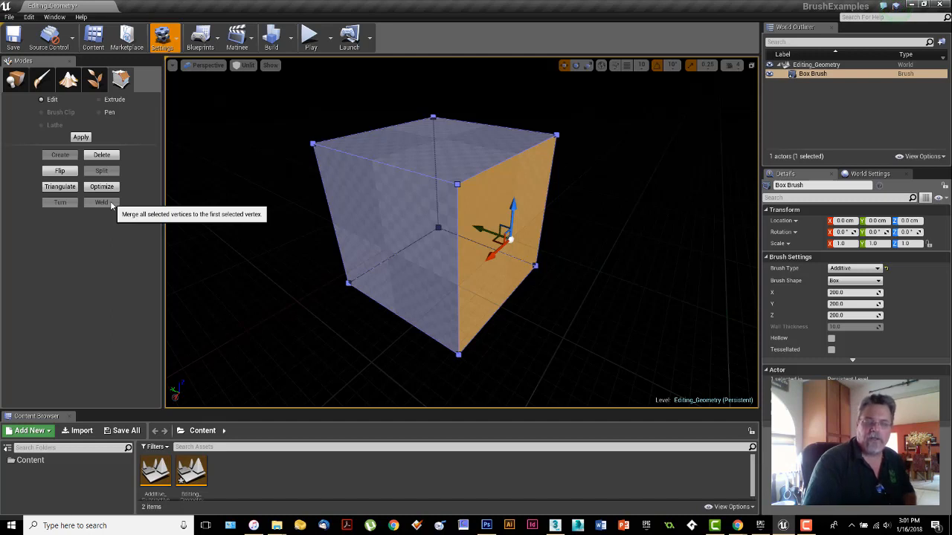
click(101, 155)
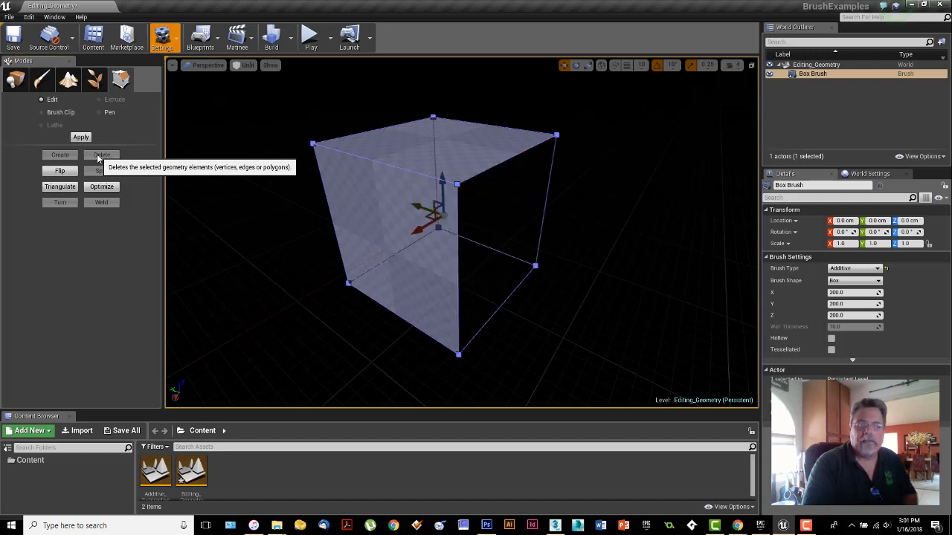
key(ctrl+z)
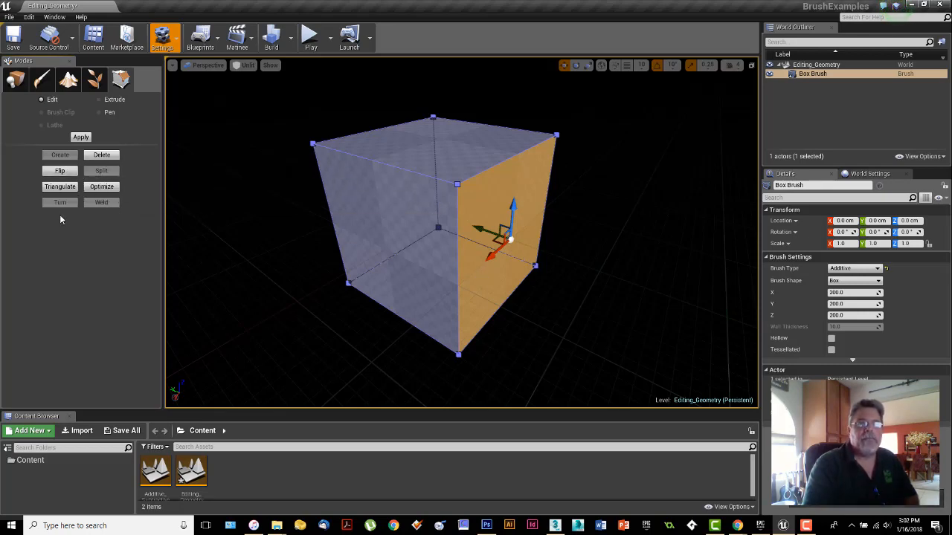
Step: Activate Extrude for the selected right side face, using the local coordinate system
click(101, 186)
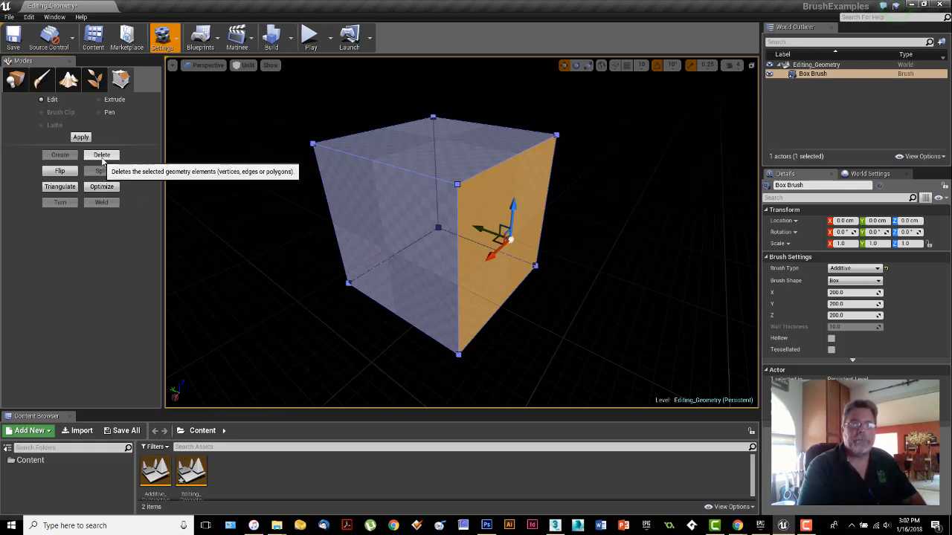
click(114, 101)
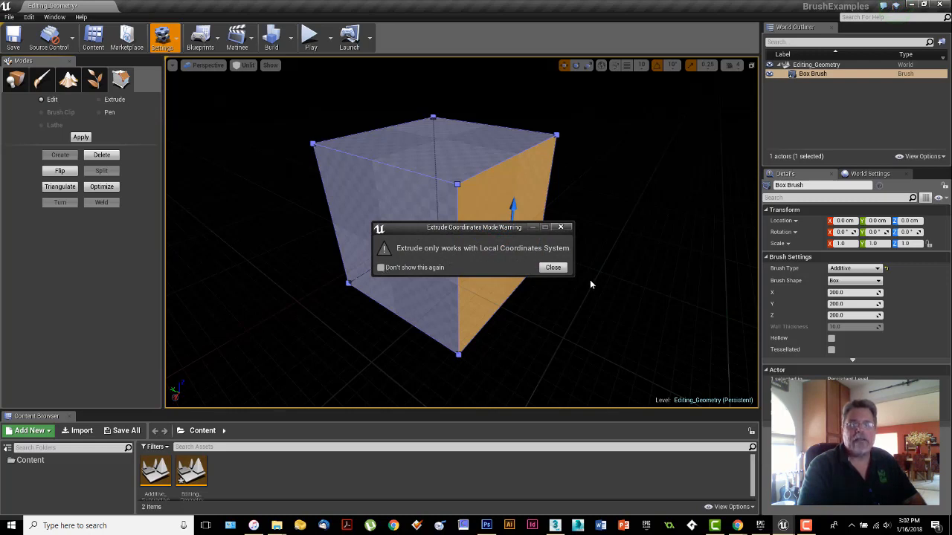
click(553, 267)
click(601, 66)
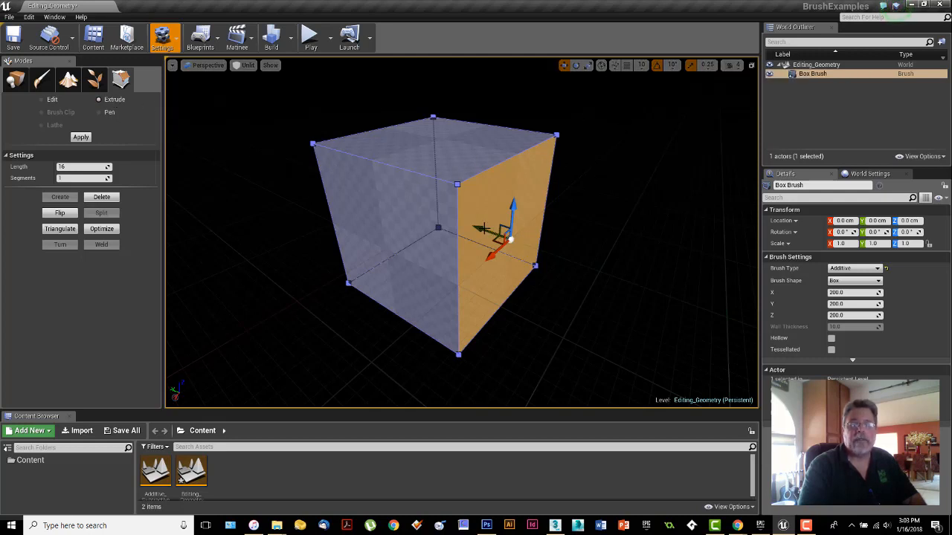
click(482, 228)
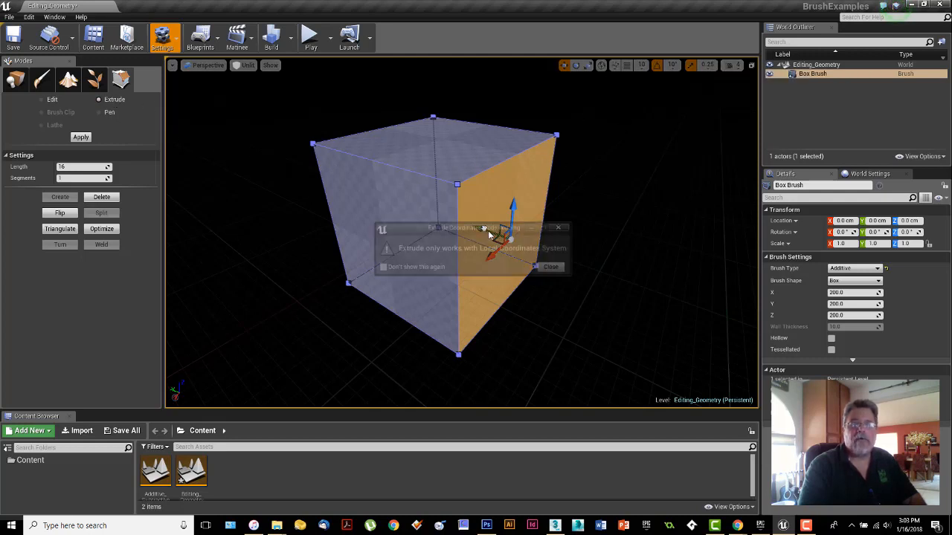
click(554, 267)
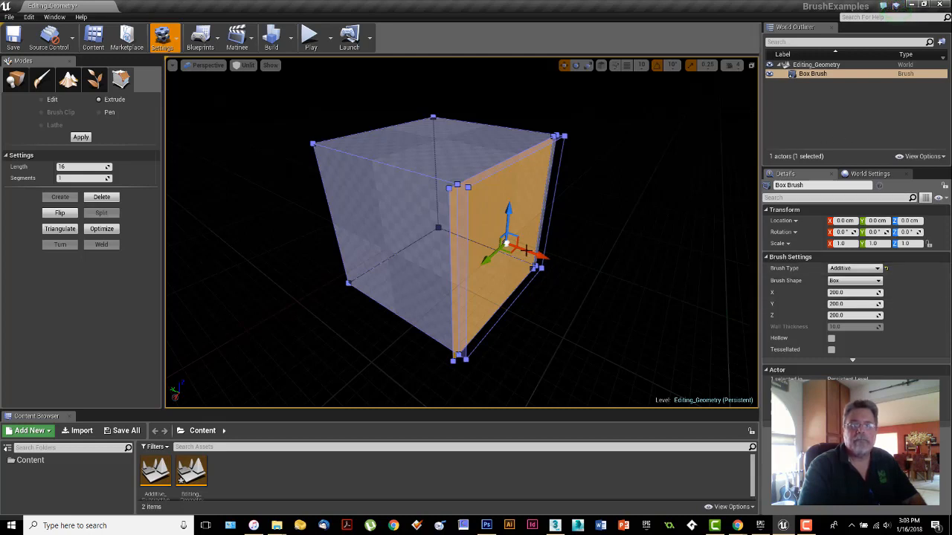
Step: Try extruding the right side face outward and undo the resulting extrusions
drag(533, 255, 548, 261)
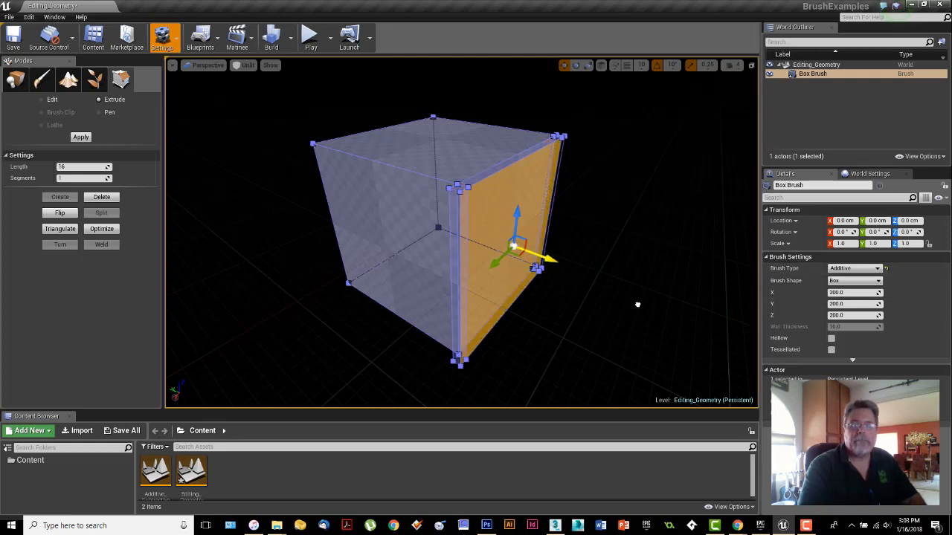
mouse_move(659, 313)
mouse_down()
mouse_move(571, 279)
mouse_move(570, 269)
mouse_move(659, 314)
mouse_up()
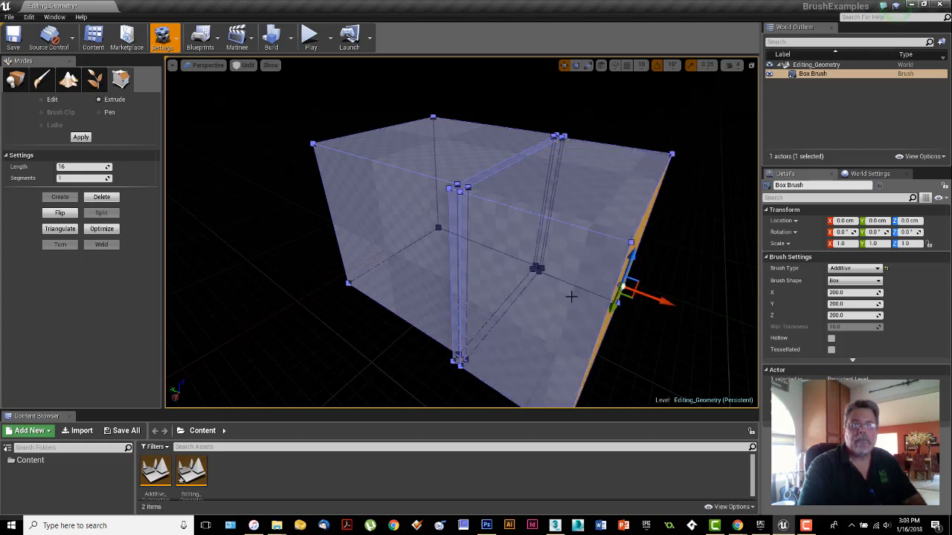
mouse_move(323, 262)
right_down()
mouse_move(378, 277)
mouse_move(301, 261)
mouse_move(316, 279)
mouse_move(394, 293)
mouse_move(379, 291)
right_up()
key(ctrl+z)
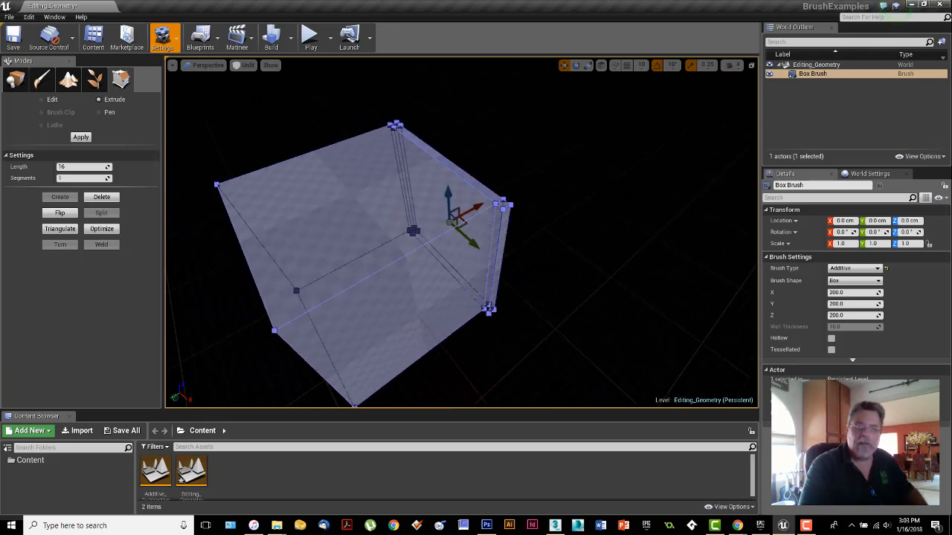
key(ctrl+z)
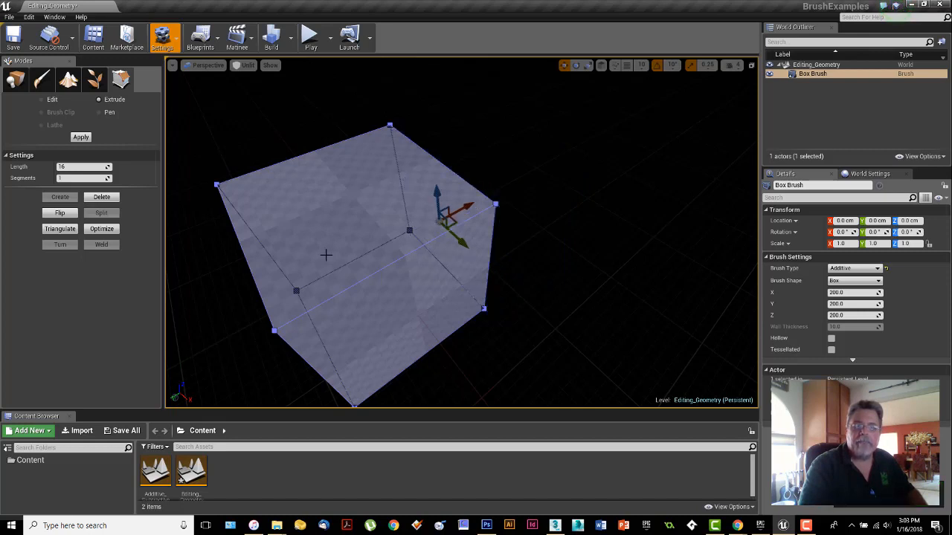
mouse_move(458, 245)
right_down()
mouse_move(480, 245)
mouse_move(508, 222)
right_up()
drag(508, 222, 623, 254)
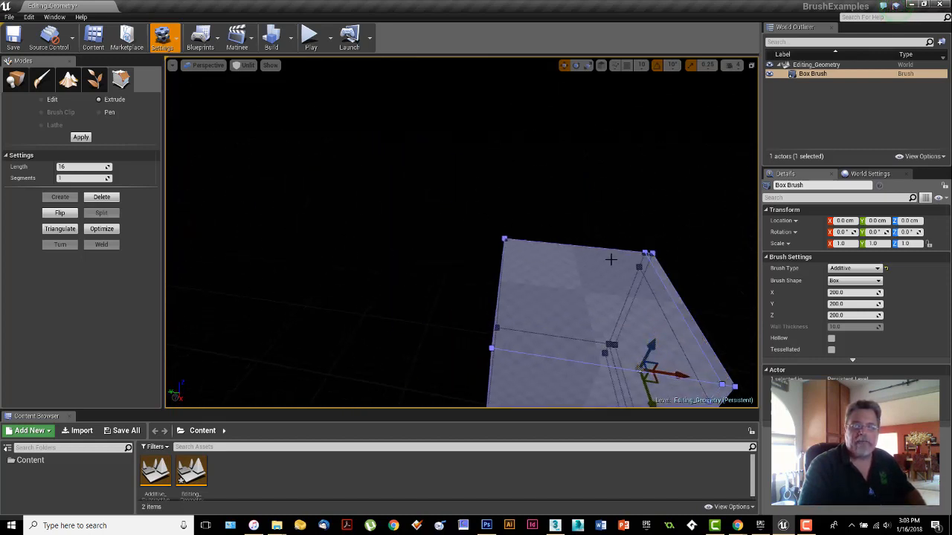
key(ctrl+z)
Step: Extrude the selected side face outward along its local X axis to lengthen the box brush
mouse_move(446, 279)
right_down()
mouse_move(479, 312)
mouse_move(513, 309)
mouse_move(475, 335)
right_up()
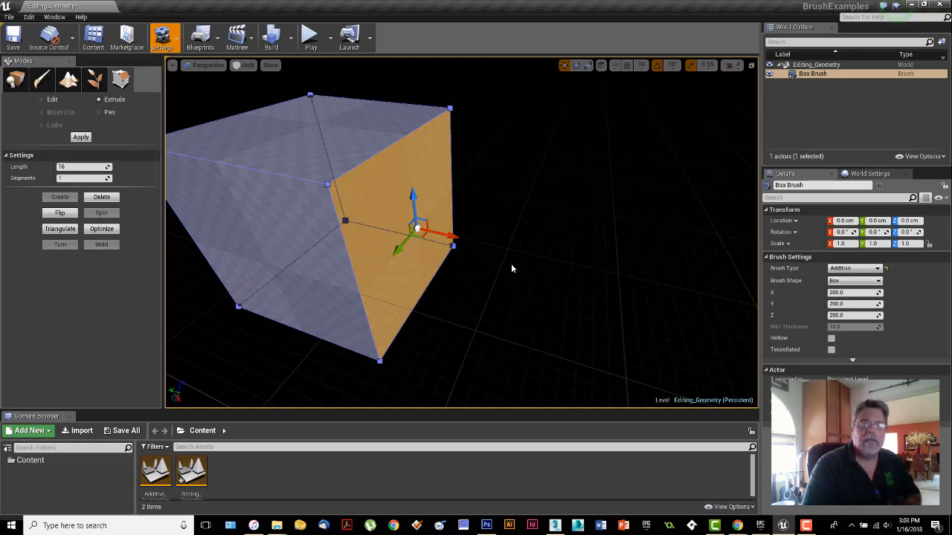
right_drag(510, 269, 518, 278)
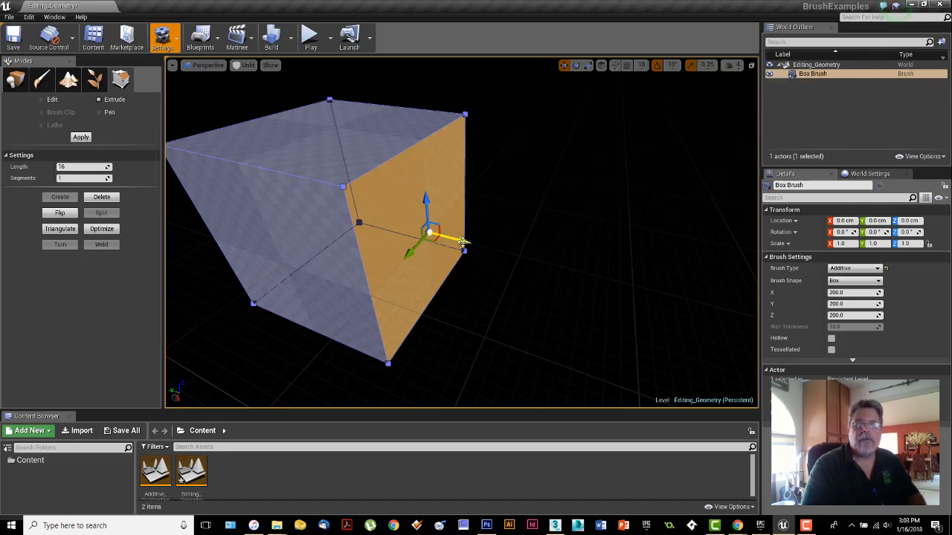
drag(463, 242, 631, 320)
Step: Extrude the adjacent side face of the lengthened box outward so the brush turns a corner
mouse_move(442, 262)
right_down()
mouse_move(513, 275)
mouse_move(484, 266)
mouse_move(453, 298)
mouse_move(435, 272)
right_up()
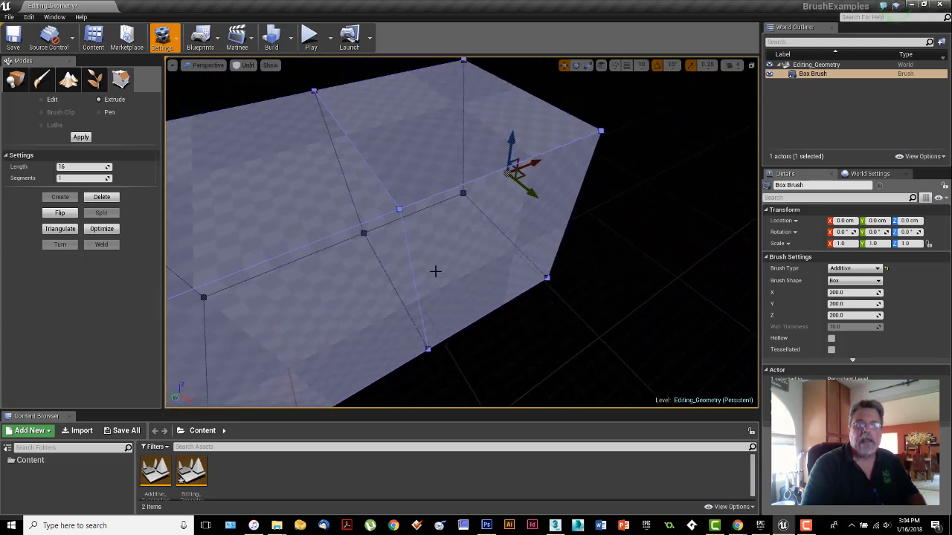
mouse_move(535, 318)
right_down()
mouse_move(520, 313)
mouse_move(532, 304)
mouse_move(520, 316)
mouse_move(498, 243)
right_up()
click(451, 167)
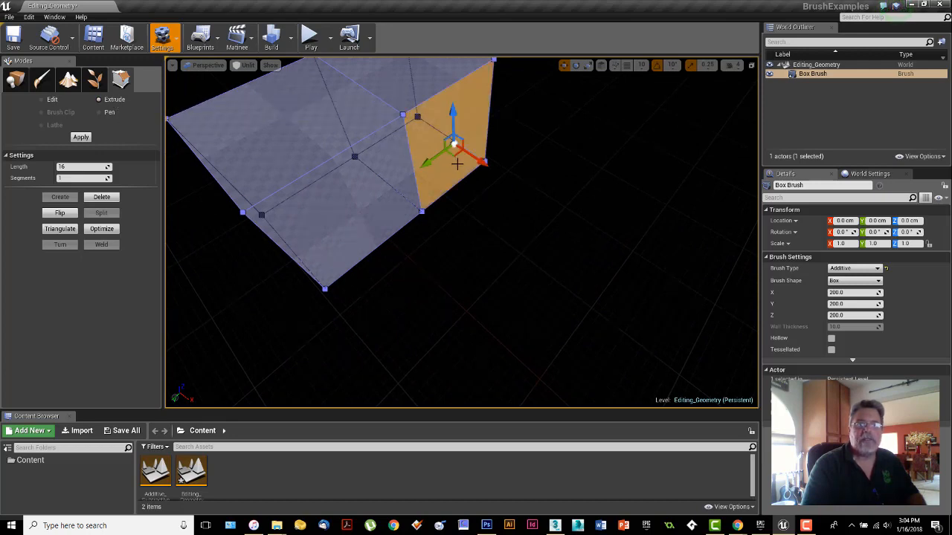
drag(481, 162, 606, 312)
Step: Extrude a side face of the newest section outward to add another perpendicular block to the brush
mouse_move(452, 296)
right_down()
mouse_move(320, 298)
mouse_move(448, 243)
right_up()
key(d)
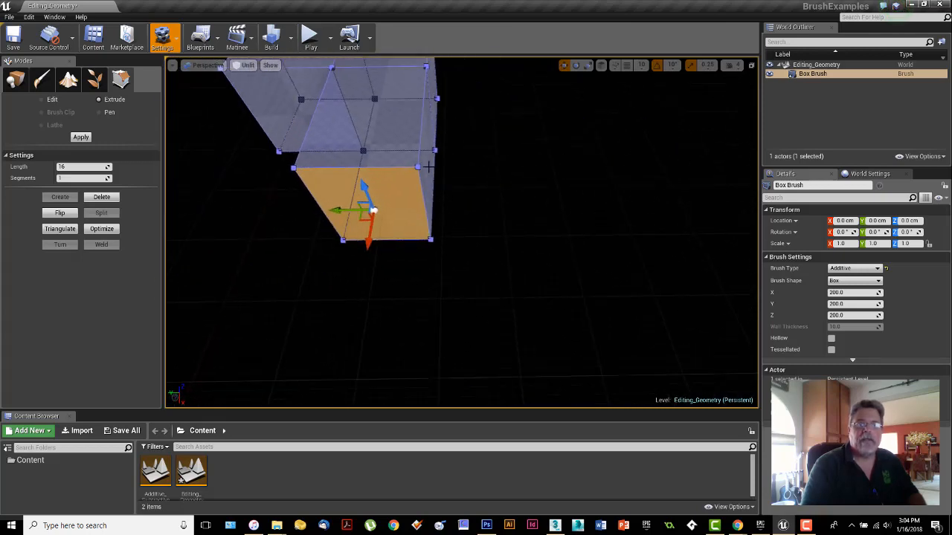
click(429, 156)
drag(455, 159, 646, 158)
mouse_move(462, 266)
right_down()
mouse_move(443, 253)
mouse_move(465, 251)
right_up()
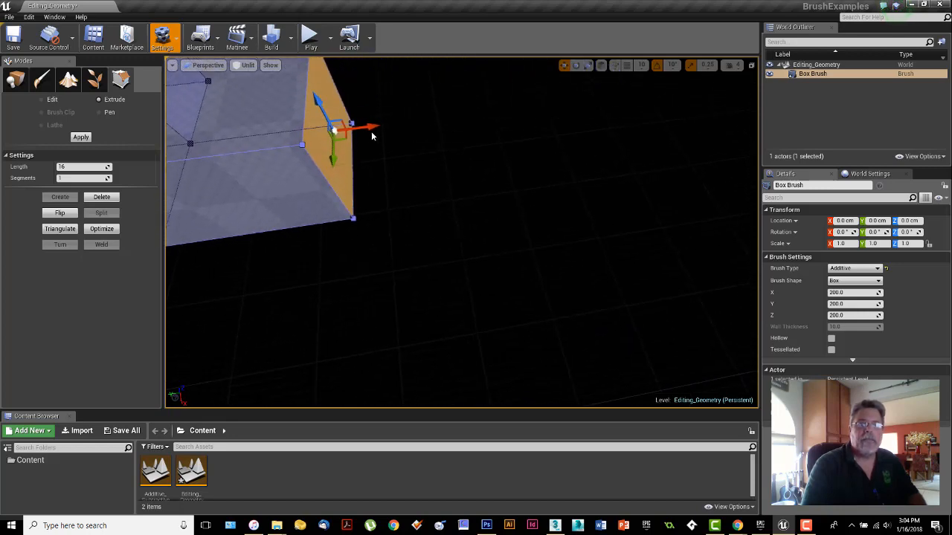
Step: Extrude the newest section's end face outward, and extrude its adjacent side face to turn another corner
drag(372, 127, 514, 111)
click(433, 173)
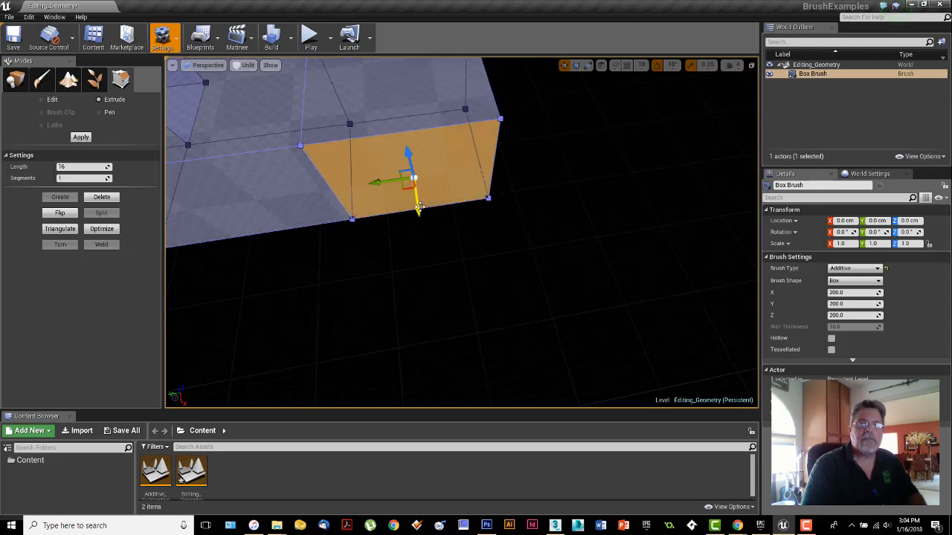
drag(418, 210, 438, 404)
mouse_move(439, 402)
right_down()
mouse_move(426, 334)
mouse_move(380, 406)
right_up()
mouse_move(639, 286)
right_down()
mouse_move(623, 234)
mouse_move(602, 283)
right_up()
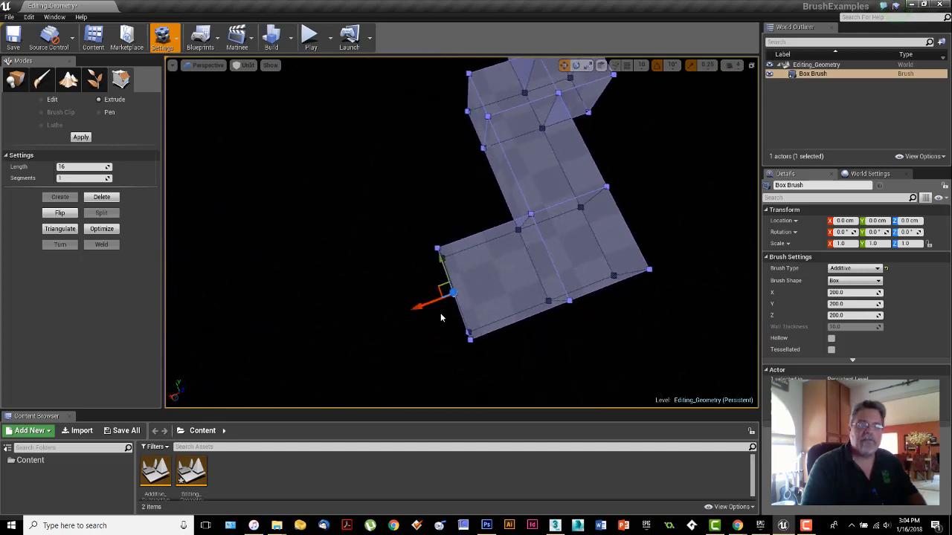
mouse_move(531, 346)
right_down()
mouse_move(552, 343)
mouse_move(557, 386)
mouse_move(595, 360)
mouse_move(590, 375)
mouse_move(580, 350)
right_up()
key(w)
right_drag(246, 251, 240, 234)
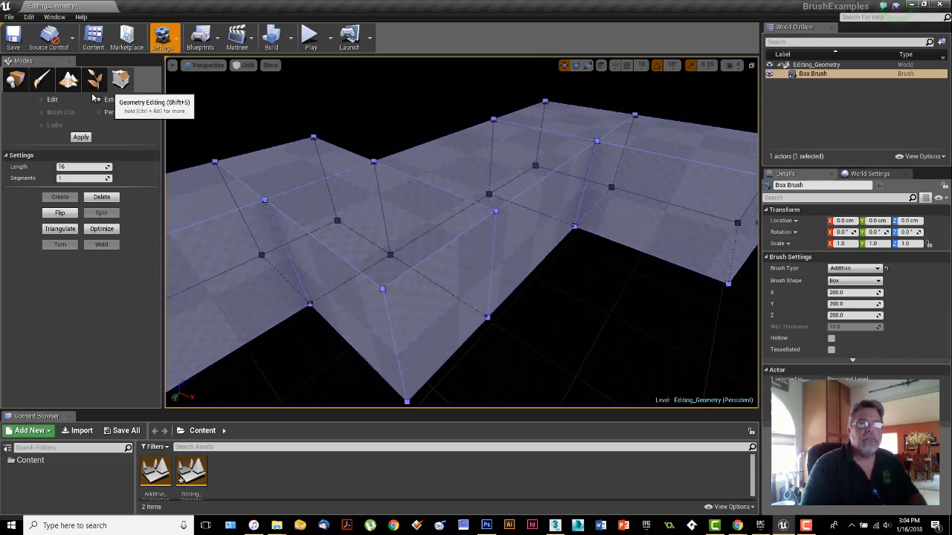
Step: Select an inner side face of the extruded brush in Edit mode and return to Place mode
click(50, 99)
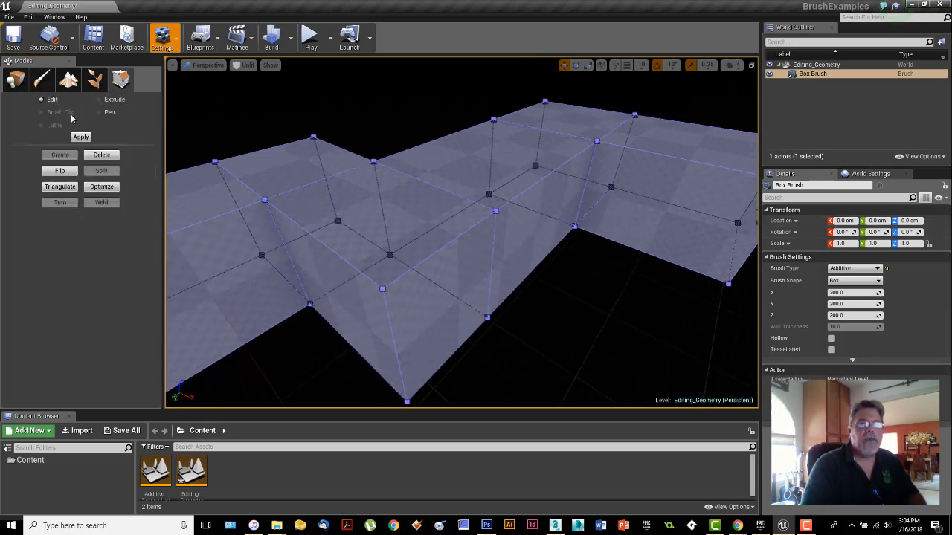
click(603, 219)
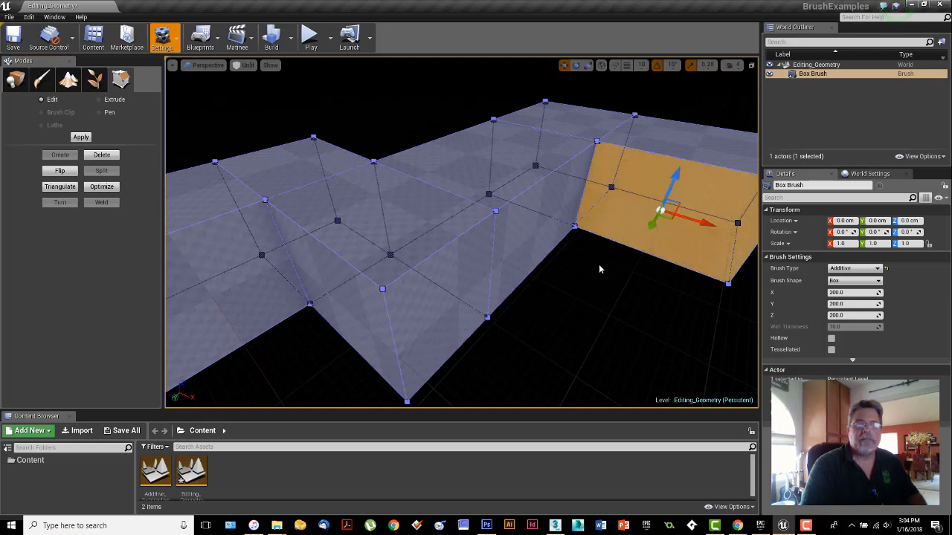
click(15, 78)
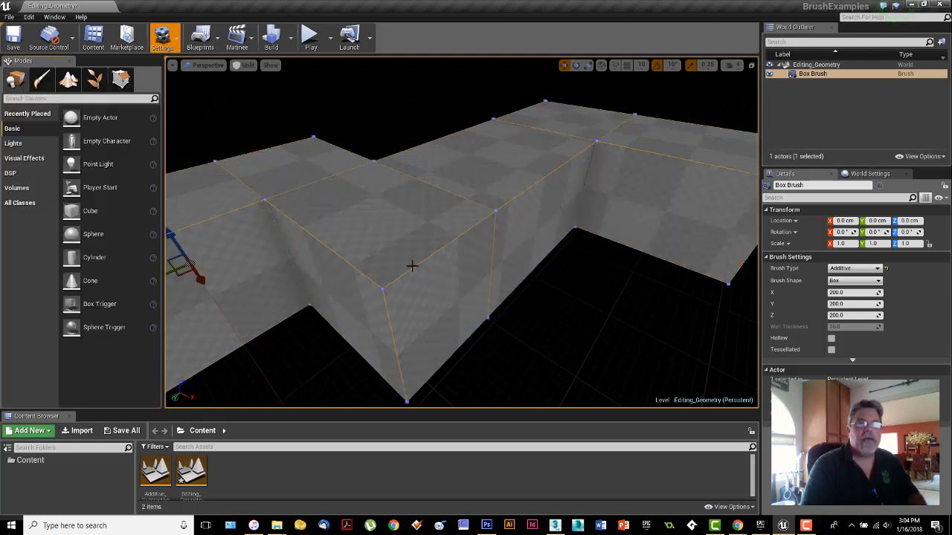
Step: Try making the extruded box brush hollow
mouse_move(568, 290)
right_down()
mouse_move(567, 316)
mouse_move(567, 293)
right_up()
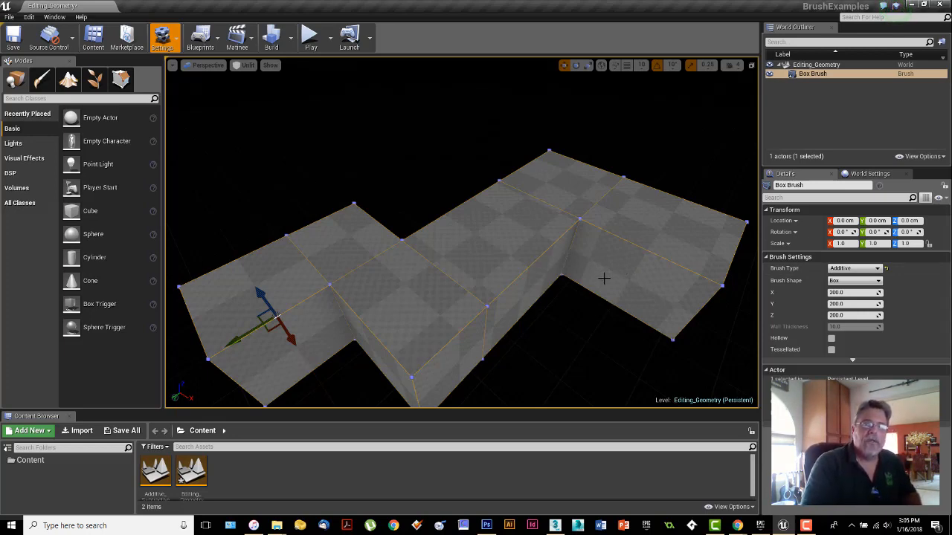
right_drag(604, 279, 582, 308)
mouse_move(583, 308)
middle_down()
mouse_move(573, 378)
mouse_move(569, 298)
mouse_move(568, 333)
middle_up()
mouse_move(569, 334)
mouse_down()
mouse_move(566, 279)
mouse_move(566, 313)
mouse_up()
click(831, 338)
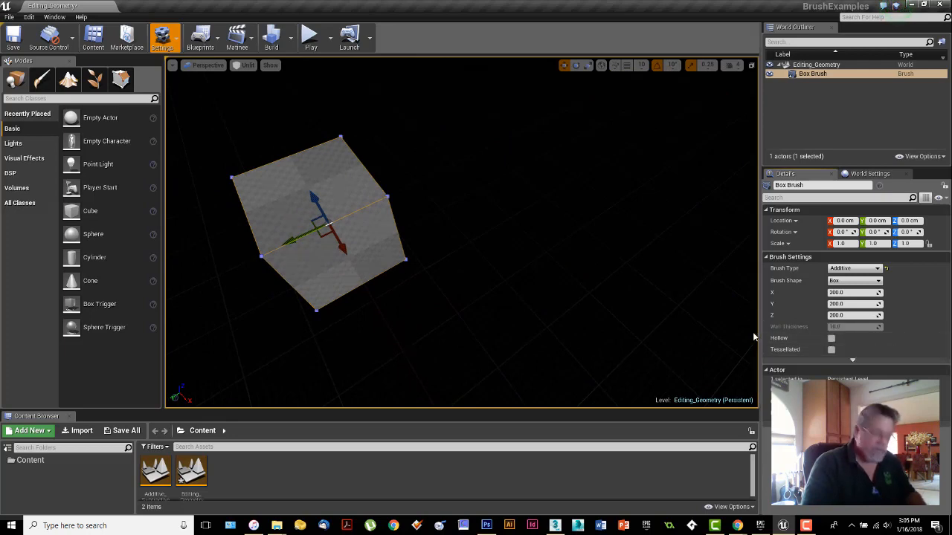
click(831, 338)
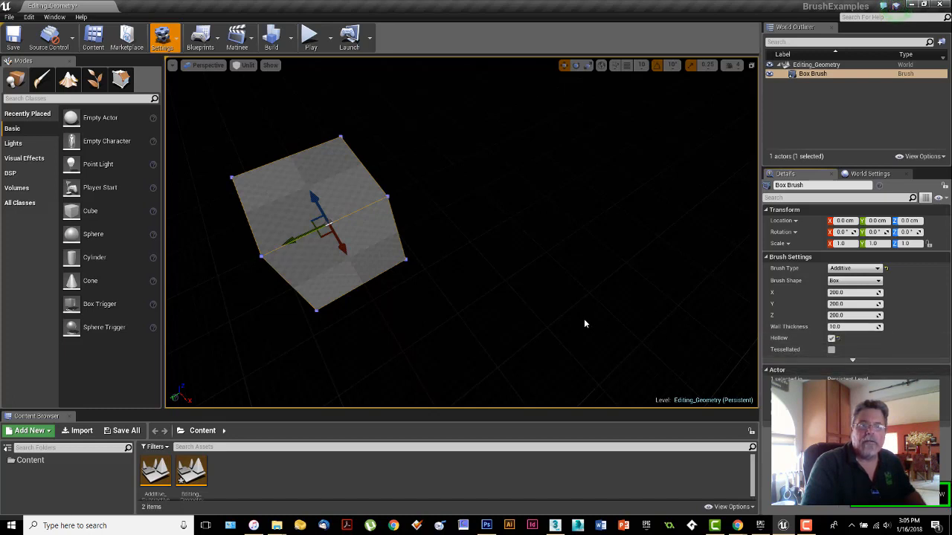
Step: Examine the restored multi-section brush from several sides
mouse_move(692, 339)
right_down()
mouse_move(719, 333)
mouse_move(724, 299)
right_up()
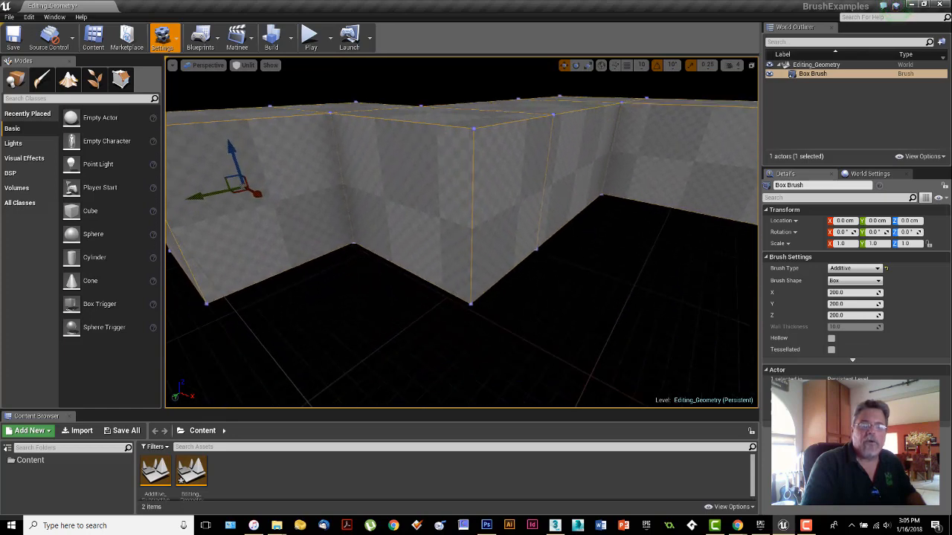
middle_drag(724, 299, 637, 292)
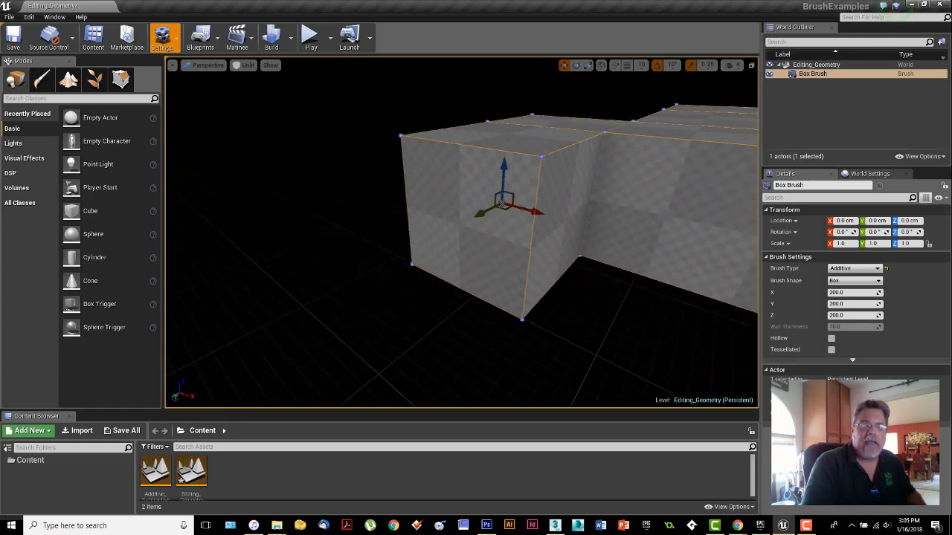
right_drag(637, 293, 733, 293)
middle_drag(732, 294, 741, 342)
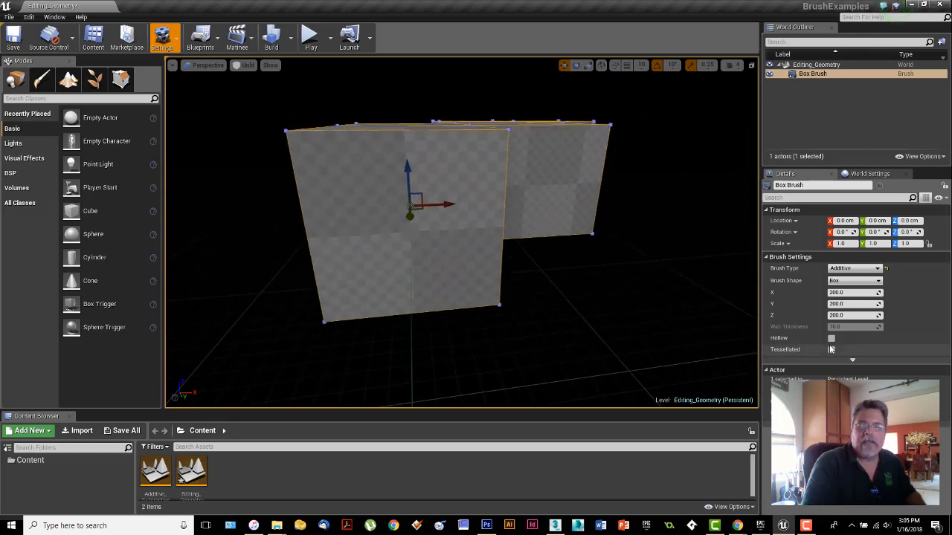
right_drag(608, 310, 569, 342)
middle_drag(569, 342, 576, 249)
mouse_move(576, 249)
right_down()
mouse_move(591, 238)
mouse_move(543, 253)
mouse_move(491, 252)
right_up()
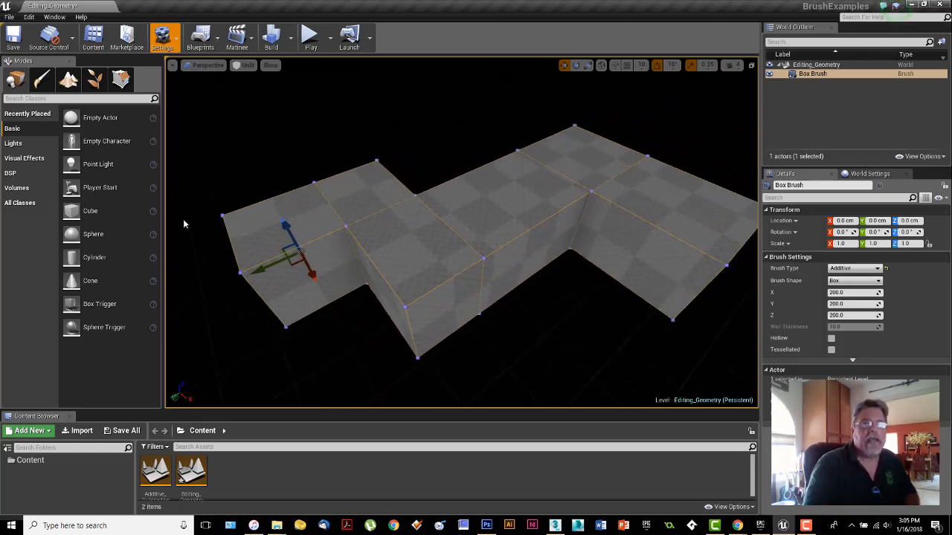
Step: Enter Geometry Editing in Pen mode and select the top face of the brush's end block
click(121, 79)
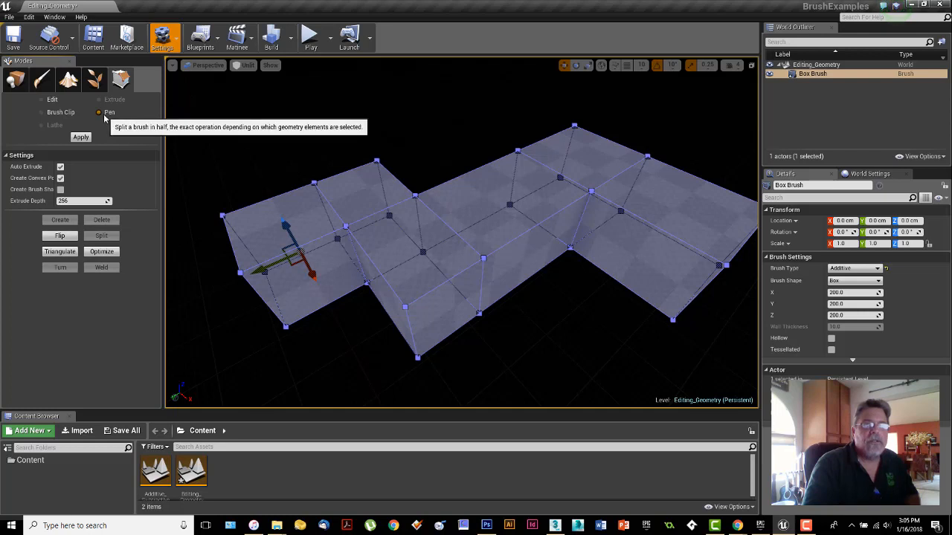
right_drag(407, 306, 436, 275)
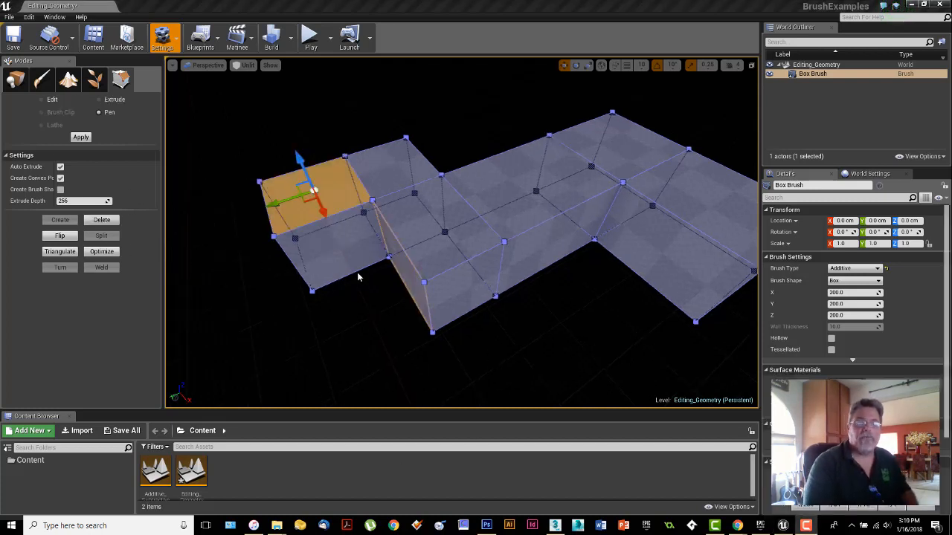
right_drag(461, 260, 517, 255)
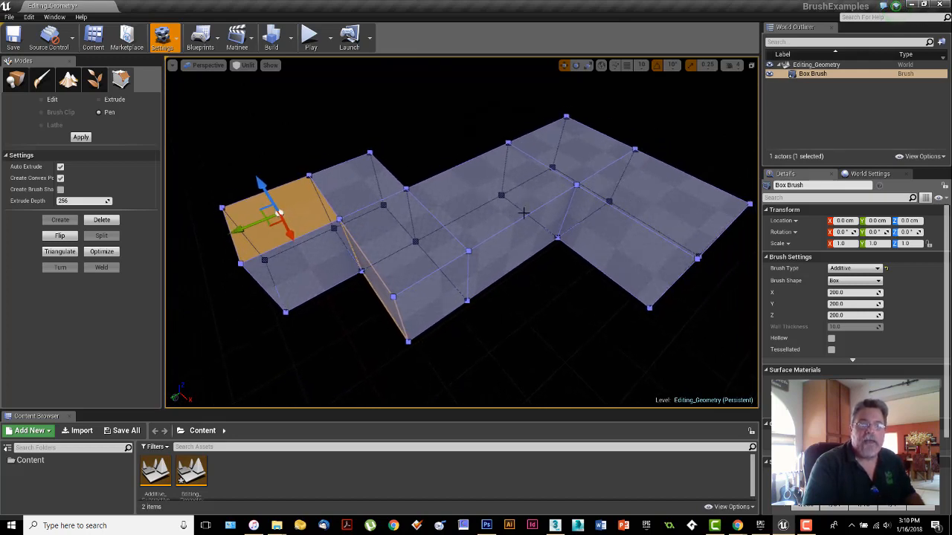
Step: Return to Place mode and delete the extruded box brush from the level
click(15, 79)
click(406, 242)
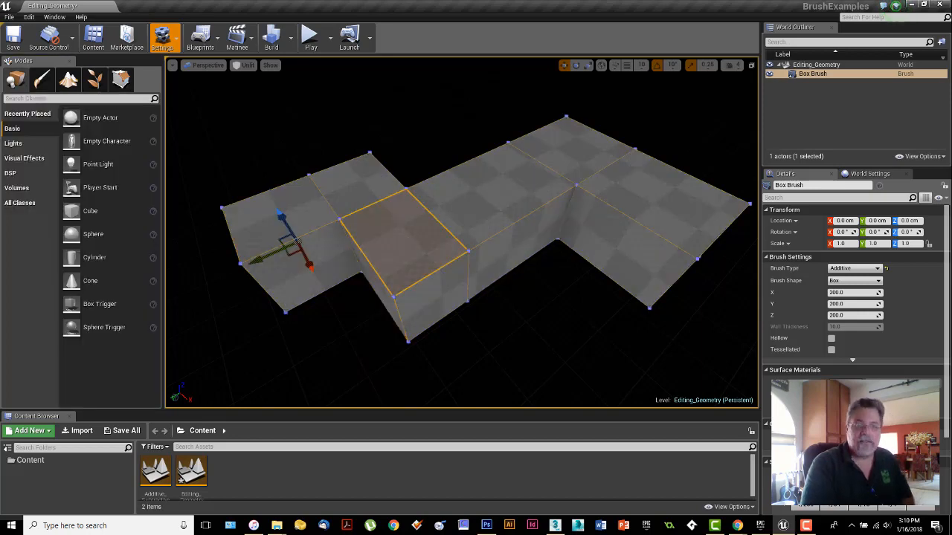
key(Delete)
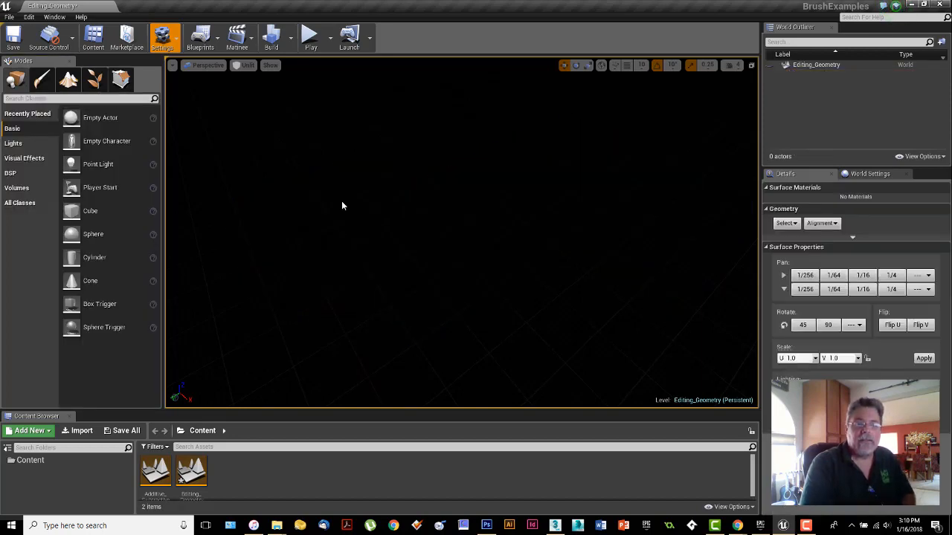
Step: Place an additive BSP cone brush in the middle of the empty level
click(20, 173)
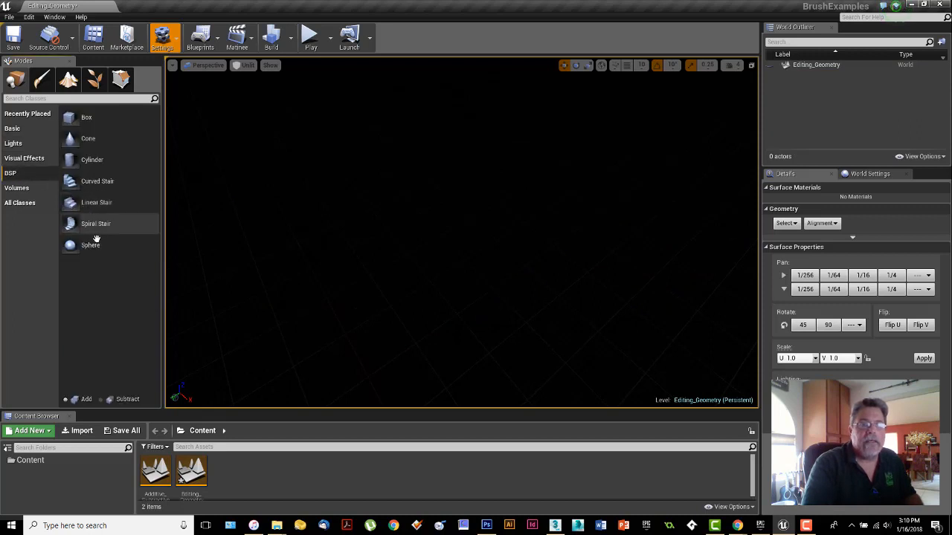
drag(86, 245, 375, 260)
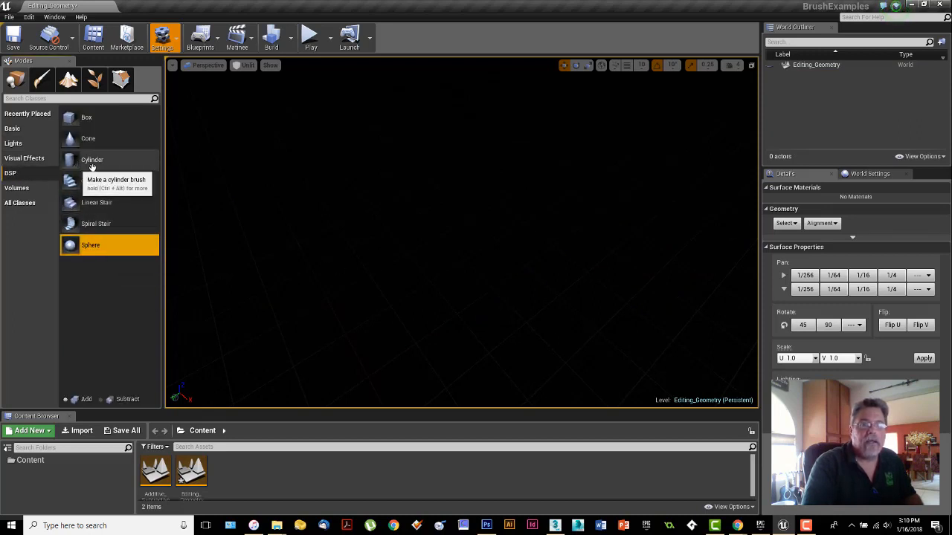
drag(88, 138, 446, 250)
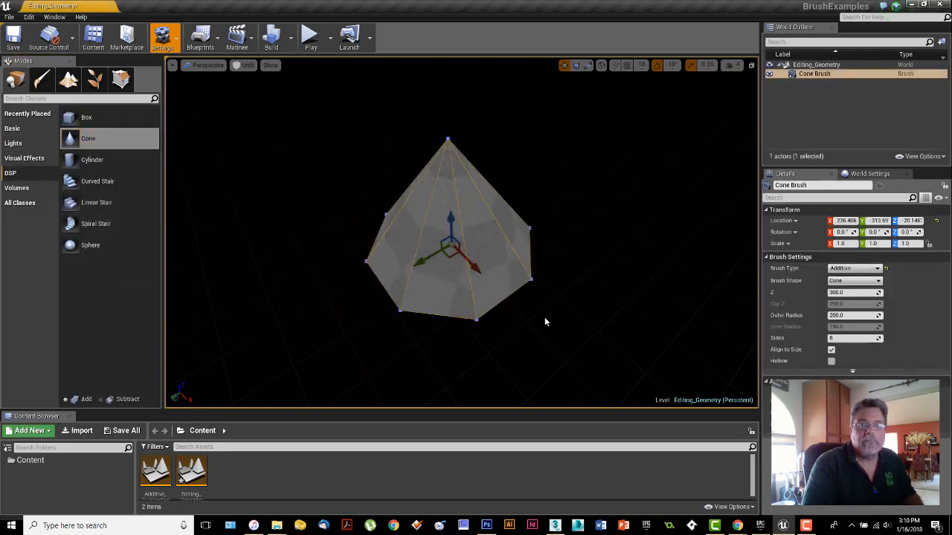
Step: Extrude one side face of the cone outward in Geometry Editing along its local X axis
click(120, 80)
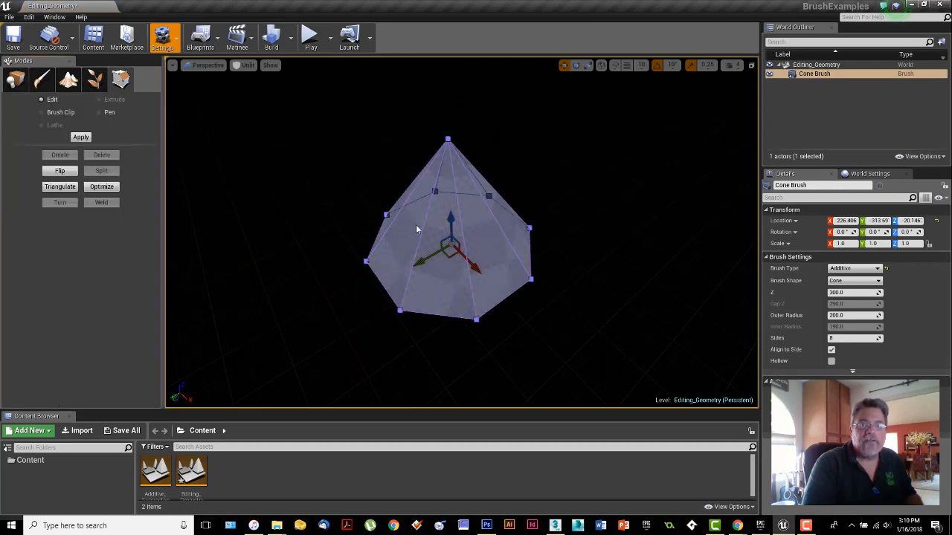
click(492, 267)
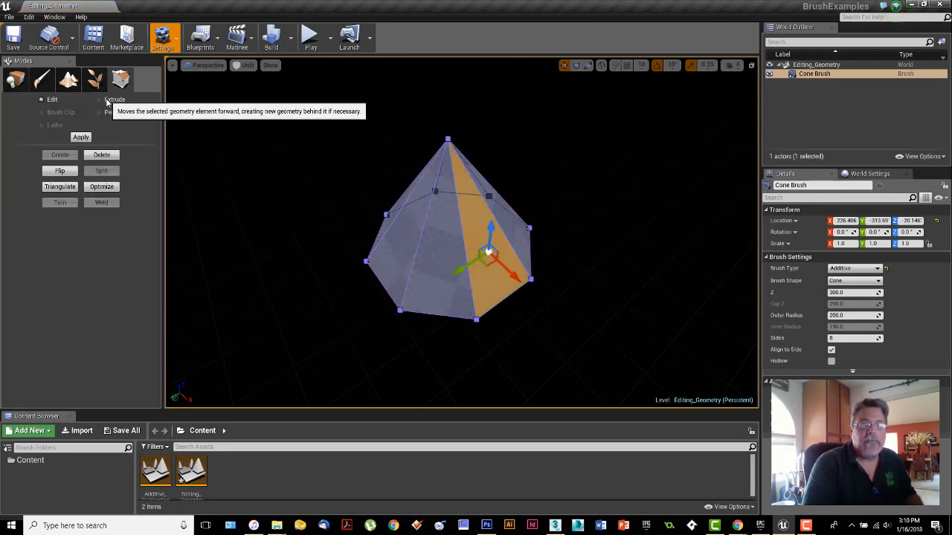
click(615, 66)
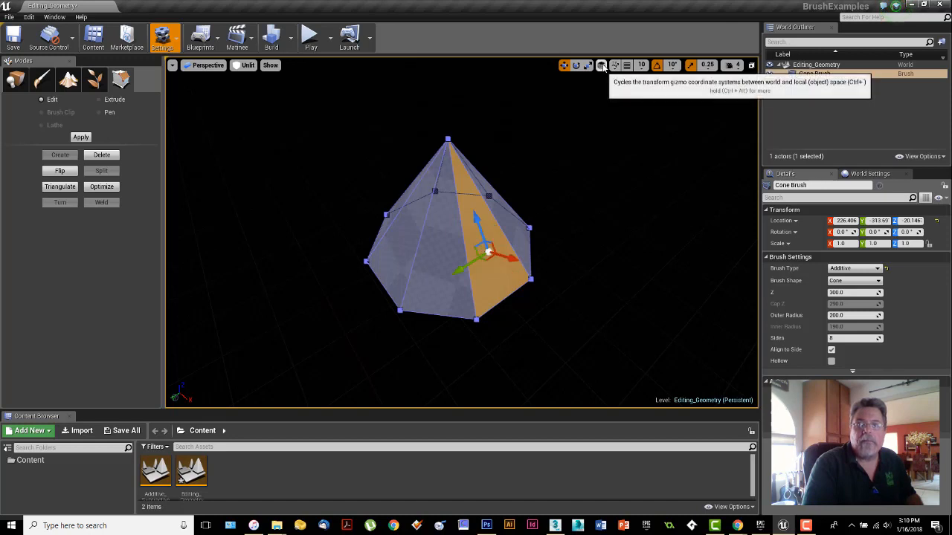
click(112, 99)
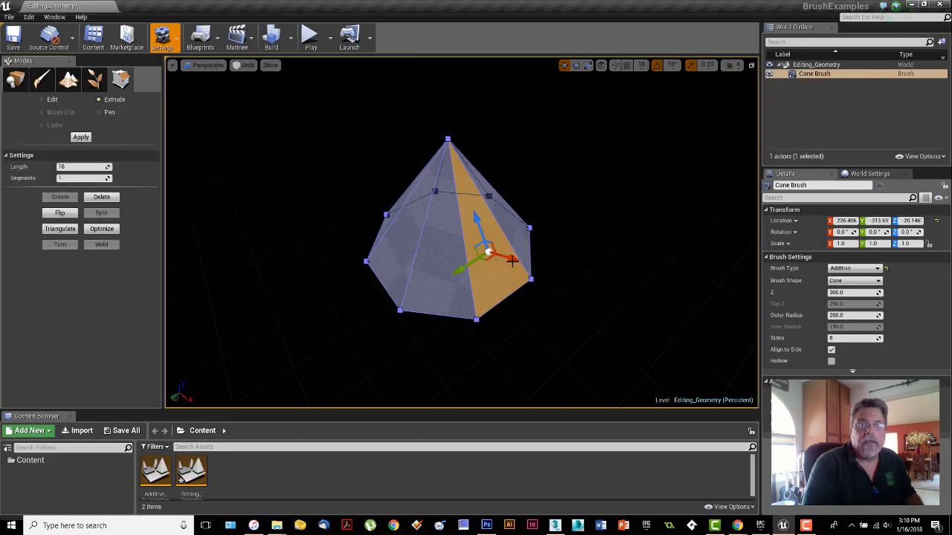
mouse_move(511, 260)
mouse_down()
mouse_move(484, 250)
mouse_move(561, 259)
mouse_up()
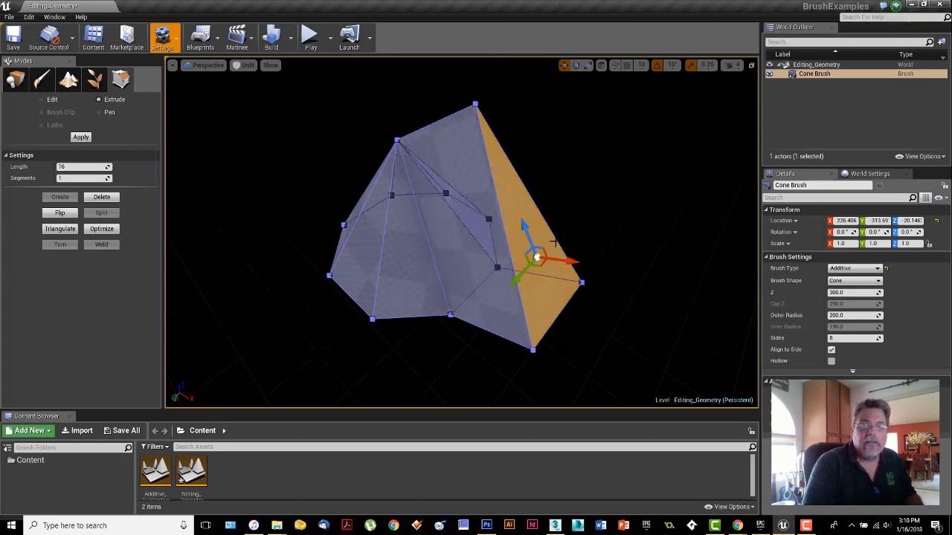
Step: Switch to Edit mode and cycle the extruded face's gizmo through rotate and scale back to move
click(50, 99)
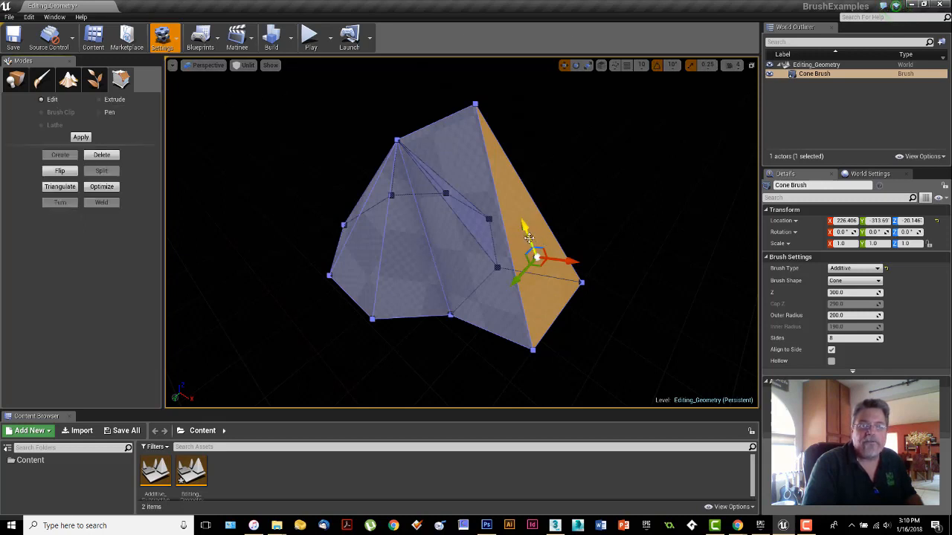
drag(544, 242, 544, 299)
scroll(452, 283, up, 6)
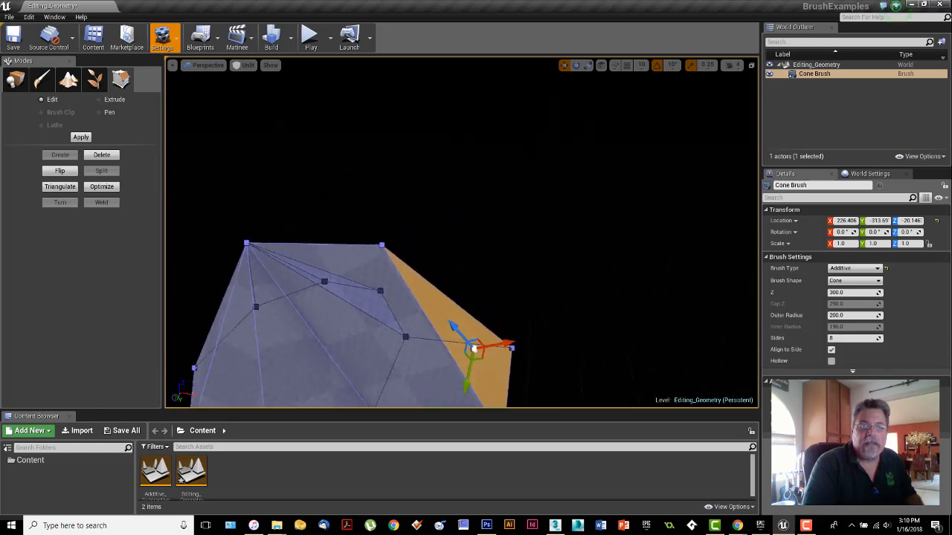
drag(461, 267, 461, 328)
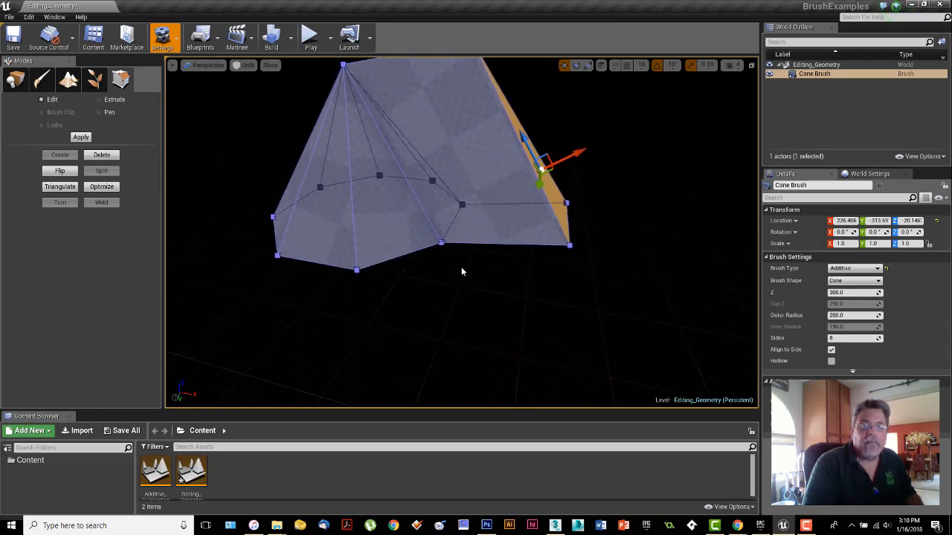
right_drag(461, 267, 461, 232)
key(e)
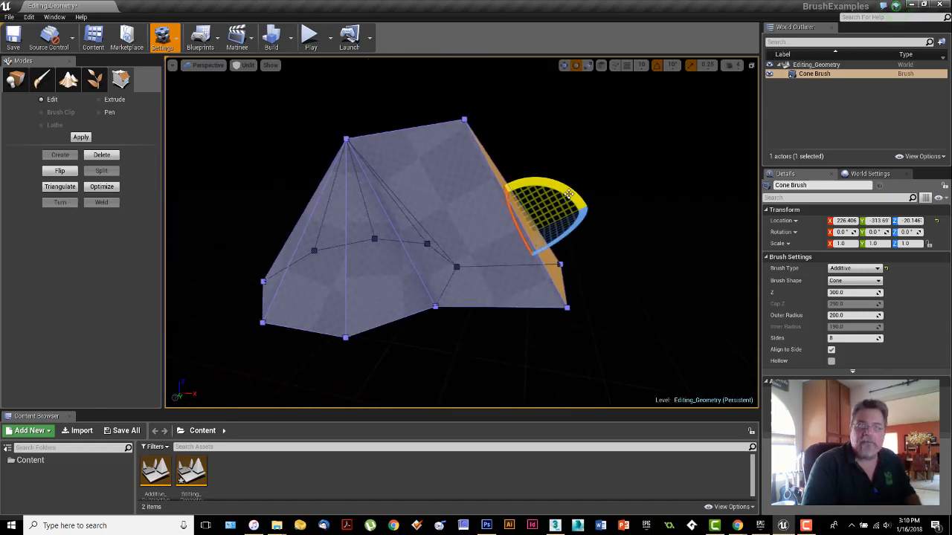
mouse_move(557, 170)
mouse_down()
mouse_move(571, 181)
mouse_move(531, 166)
mouse_move(568, 182)
mouse_up()
key(r)
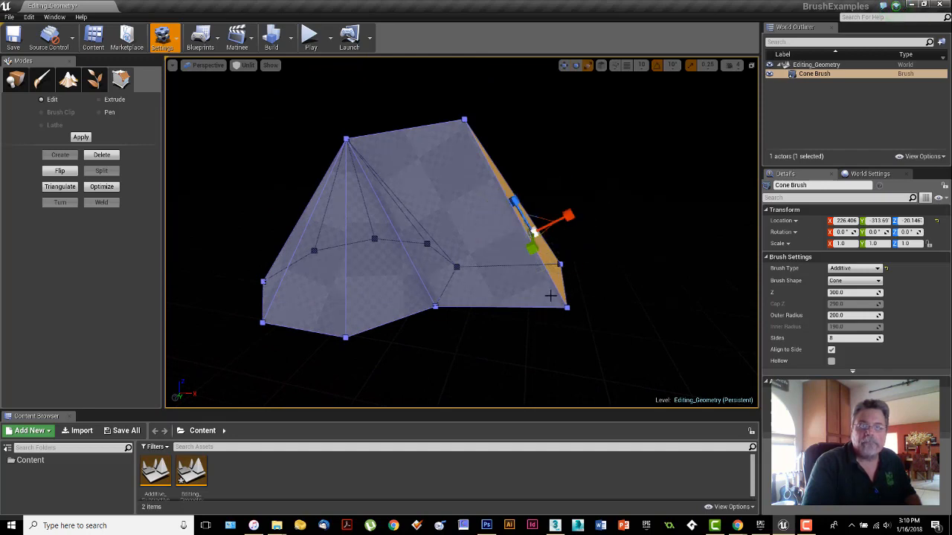
key(w)
Step: Select the two lower outer vertices of the cone's extruded section and move them inward along the X axis
click(560, 264)
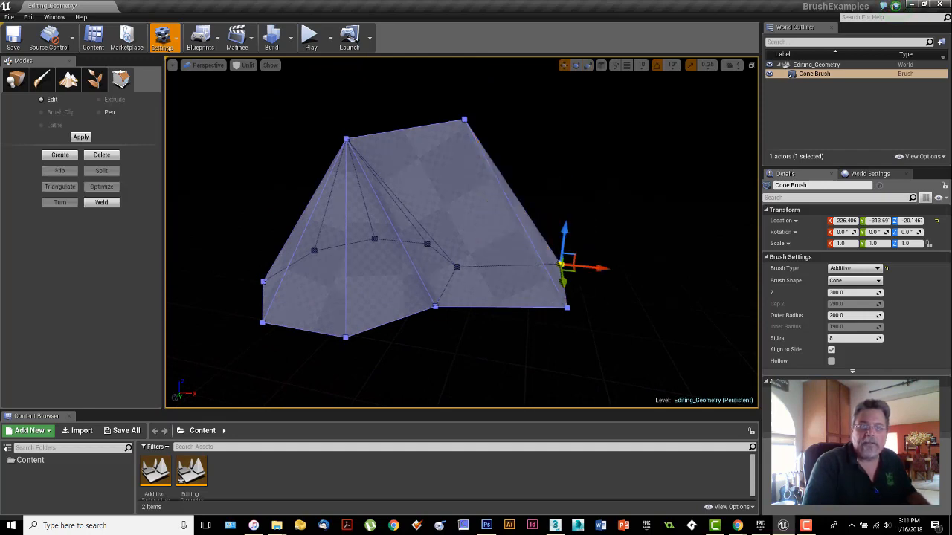
ctrl+click(566, 307)
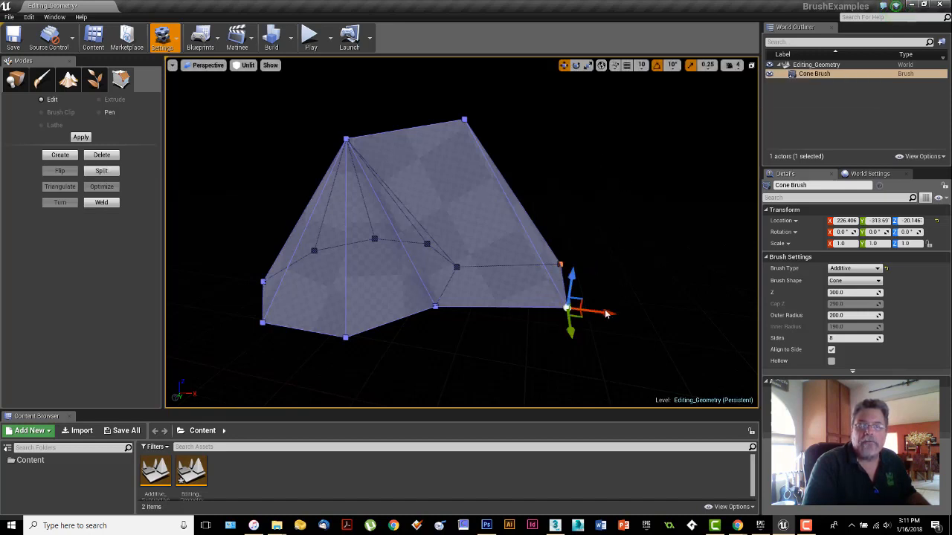
drag(601, 314, 540, 309)
mouse_move(587, 295)
right_down()
mouse_move(554, 291)
mouse_move(553, 376)
right_up()
right_drag(557, 219, 597, 191)
drag(483, 179, 484, 223)
mouse_move(508, 264)
right_down()
mouse_move(444, 272)
mouse_move(420, 286)
right_up()
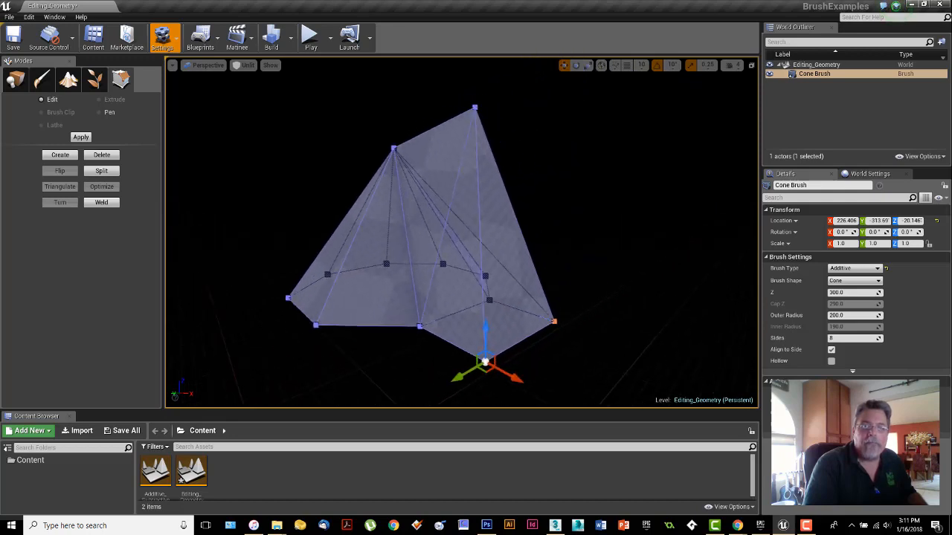
Step: Select the extruded section's top vertex together with the cone's apex, try moving them down along the Z axis, and undo the move
click(478, 178)
right_drag(438, 179, 451, 175)
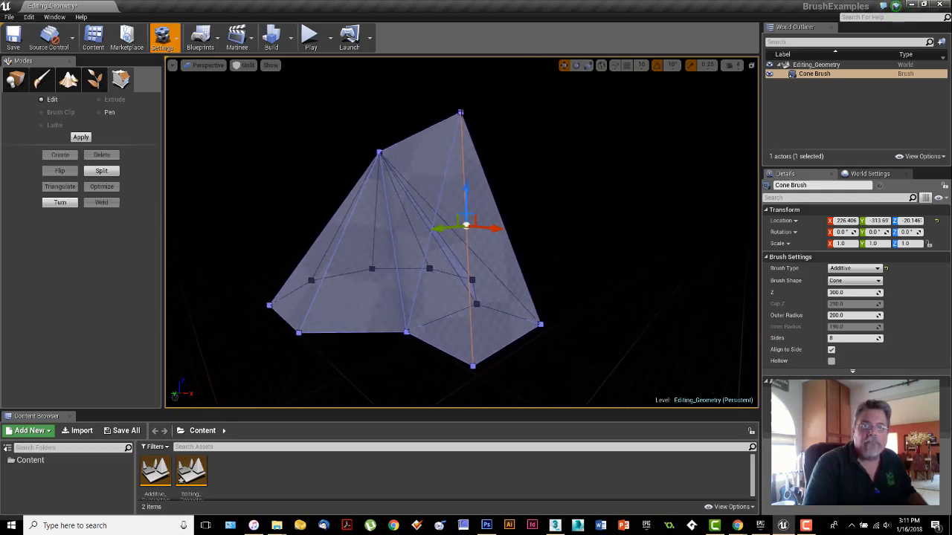
click(460, 113)
mouse_move(500, 148)
right_down()
mouse_move(569, 147)
mouse_move(583, 126)
mouse_move(552, 151)
mouse_move(698, 139)
mouse_move(632, 136)
mouse_move(670, 132)
mouse_move(650, 139)
mouse_move(632, 175)
mouse_move(653, 151)
mouse_move(695, 146)
mouse_move(505, 141)
mouse_move(501, 169)
mouse_move(497, 119)
right_up()
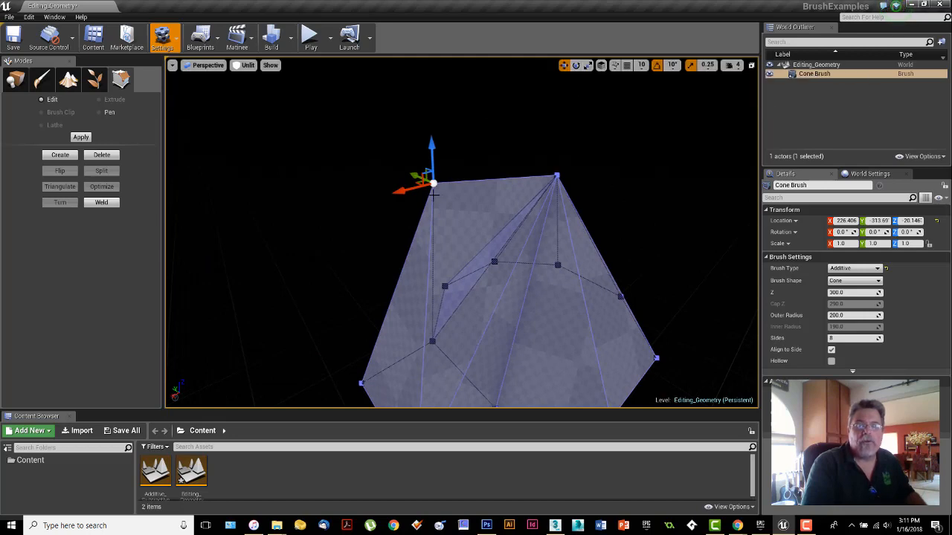
click(556, 176)
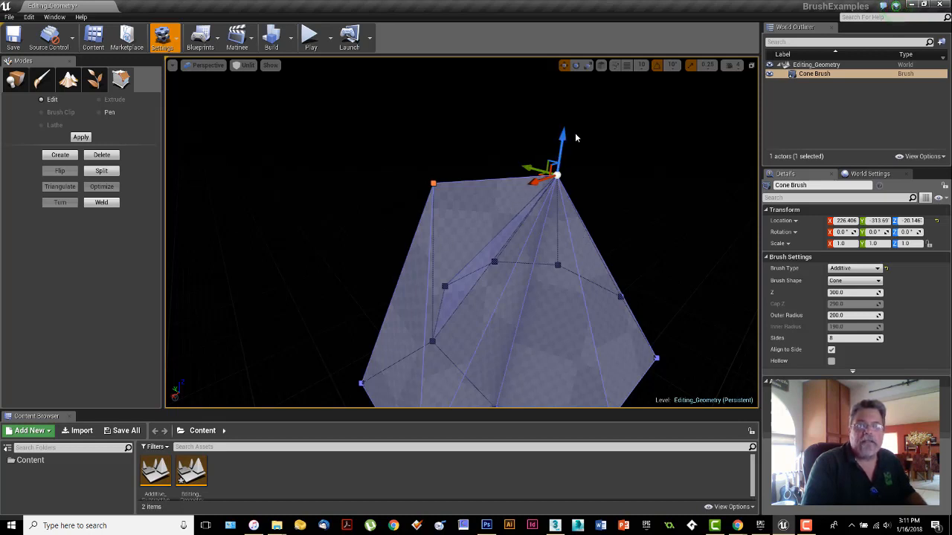
mouse_move(560, 149)
mouse_down()
mouse_move(554, 190)
mouse_move(565, 126)
mouse_move(563, 181)
mouse_up()
key(ctrl+z)
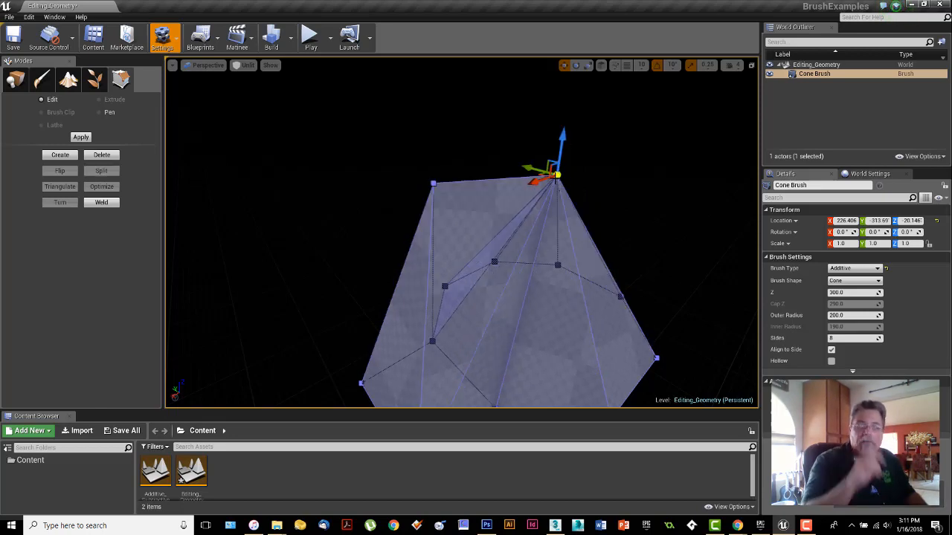
Step: Select a vertex at the back of the cone's base, return to Place mode and delete the cone brush from the level
mouse_move(461, 235)
right_down()
mouse_move(539, 256)
mouse_move(468, 245)
mouse_move(543, 249)
mouse_move(595, 239)
mouse_move(532, 241)
mouse_move(595, 236)
mouse_move(591, 254)
mouse_move(565, 245)
mouse_move(584, 242)
mouse_move(574, 239)
right_up()
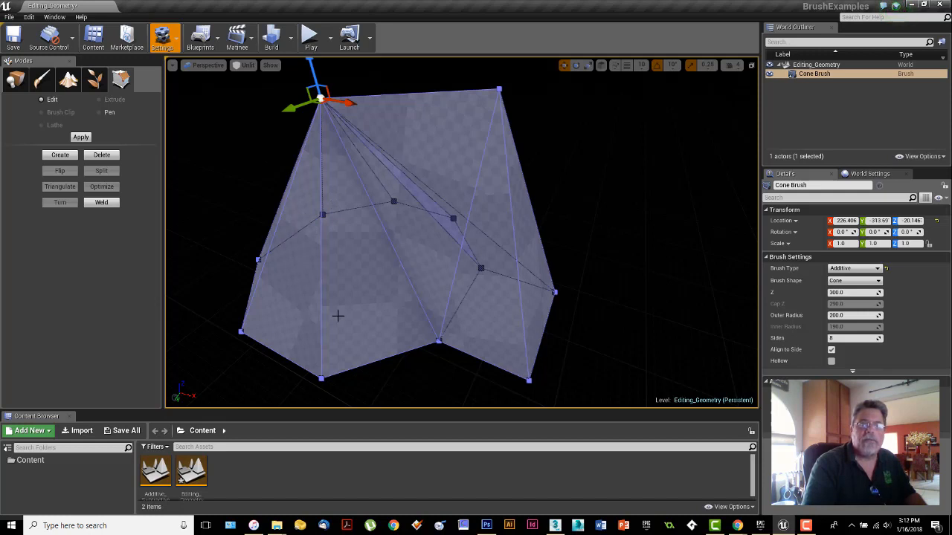
click(322, 214)
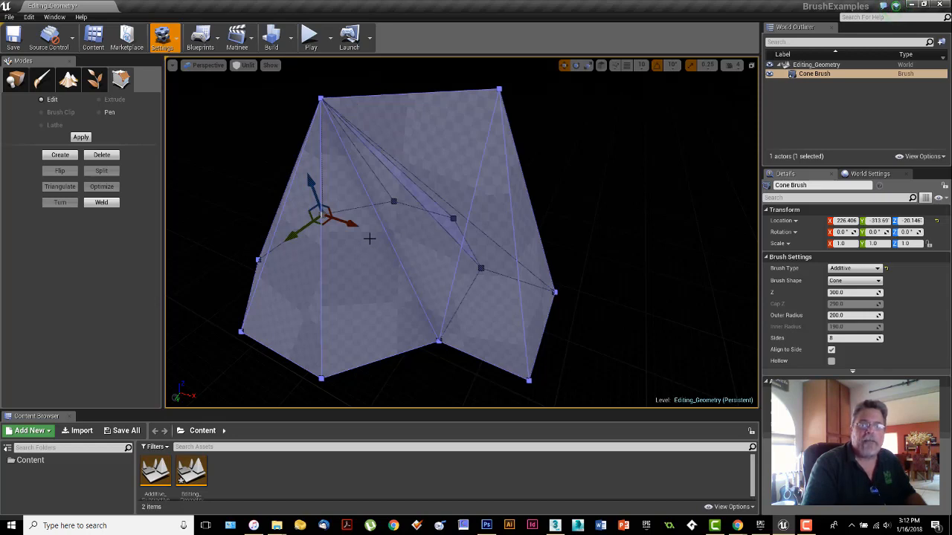
click(15, 78)
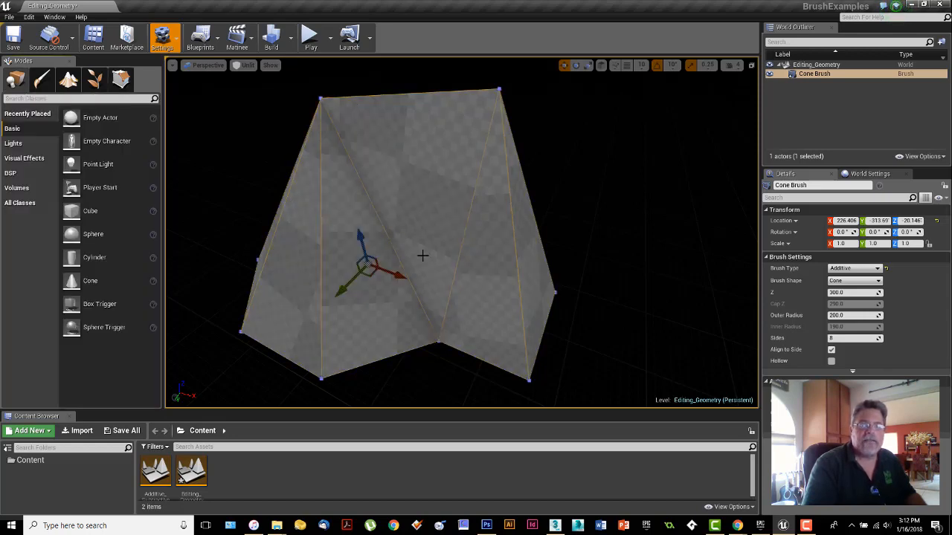
key(Delete)
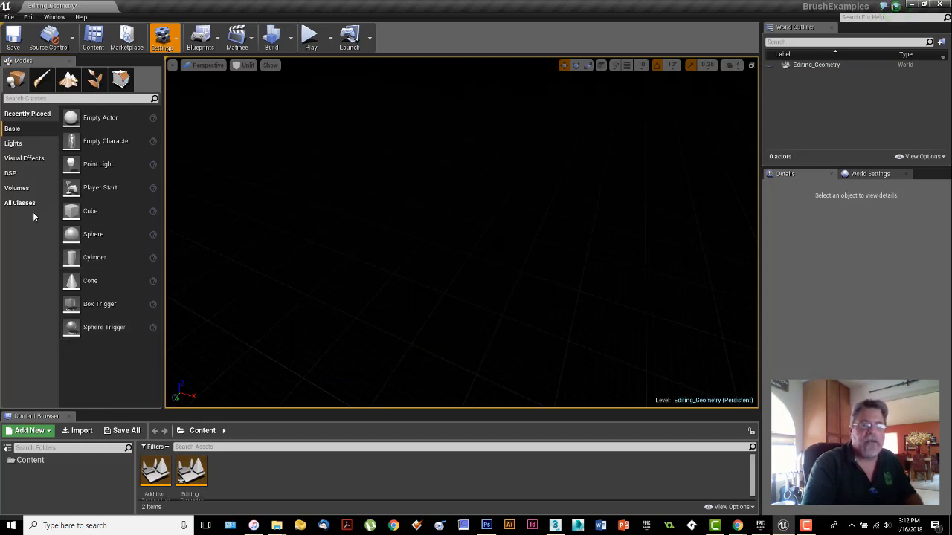
Step: Place an additive BSP sphere brush in the middle of the empty level
click(11, 173)
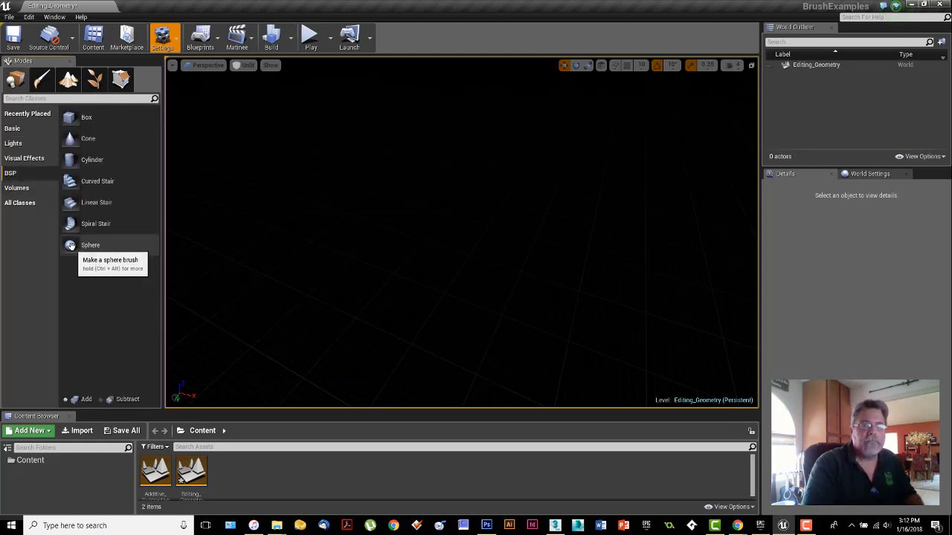
mouse_move(88, 246)
mouse_down()
mouse_move(419, 248)
mouse_move(458, 299)
mouse_up()
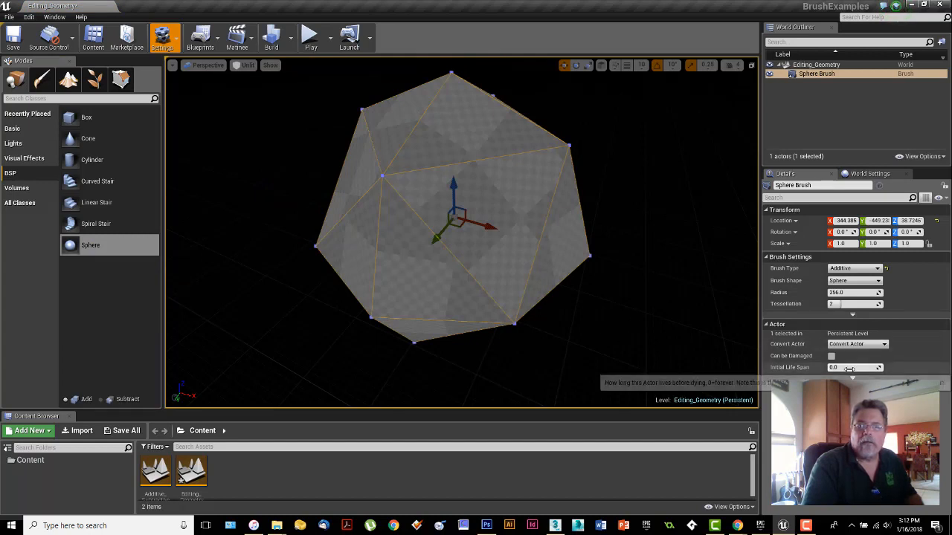
right_drag(563, 273, 578, 200)
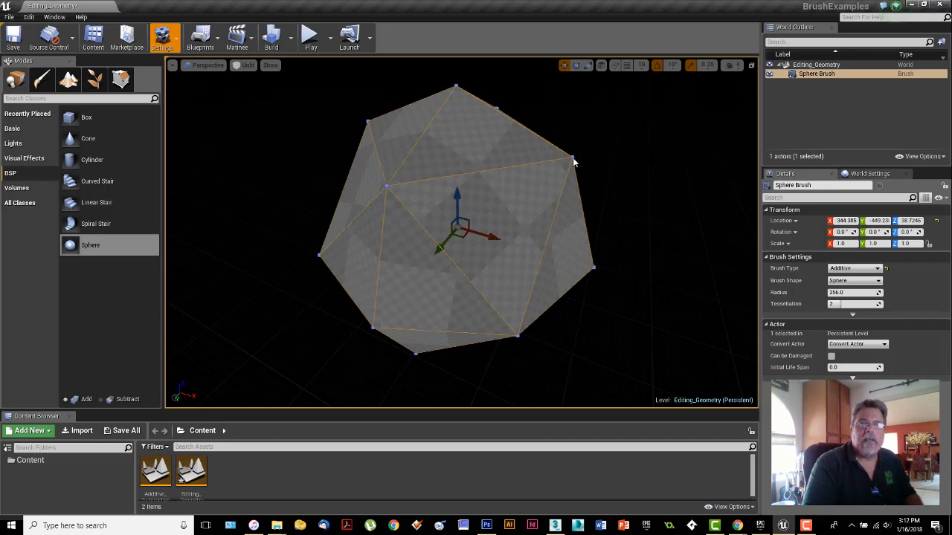
Step: Enter Geometry Editing, select several upper vertices and an edge of the sphere in turn, and set the gizmo to world space
click(121, 79)
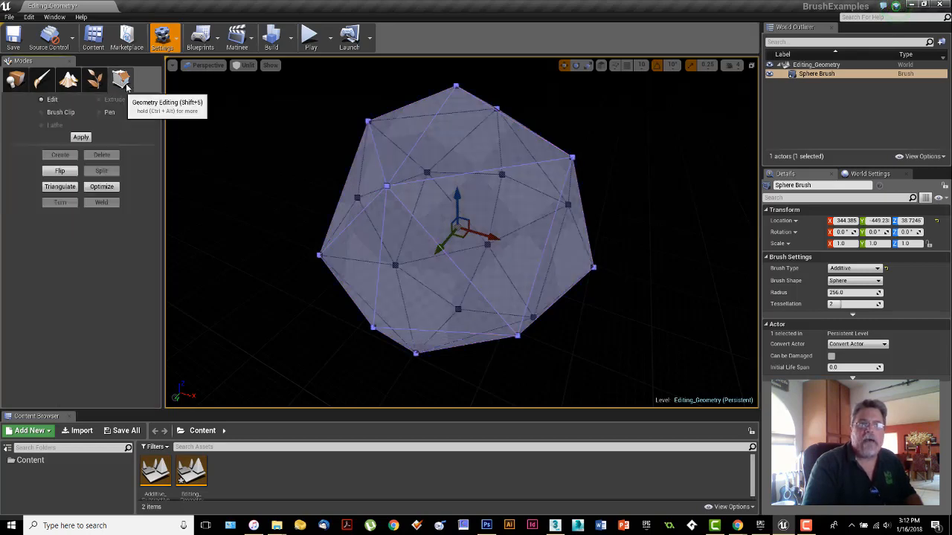
click(570, 157)
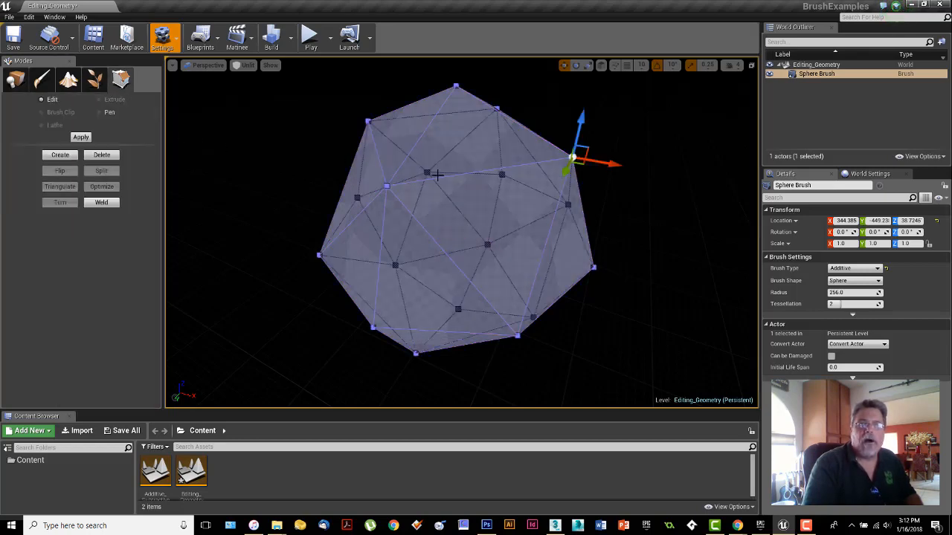
click(386, 186)
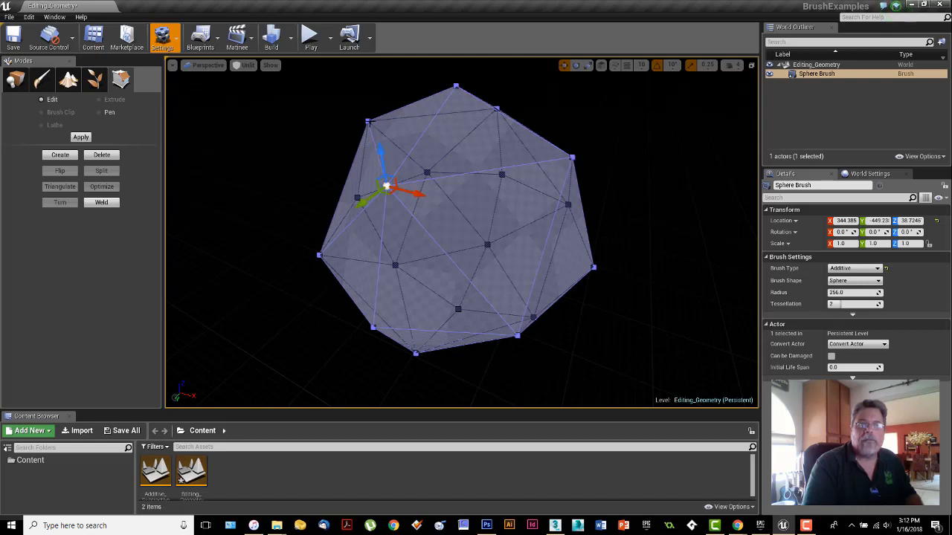
click(367, 120)
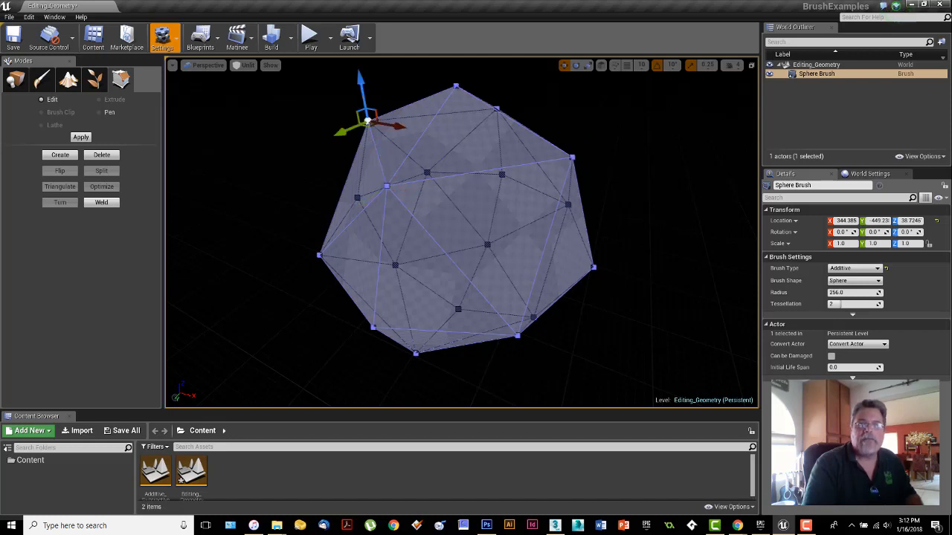
click(456, 86)
click(497, 110)
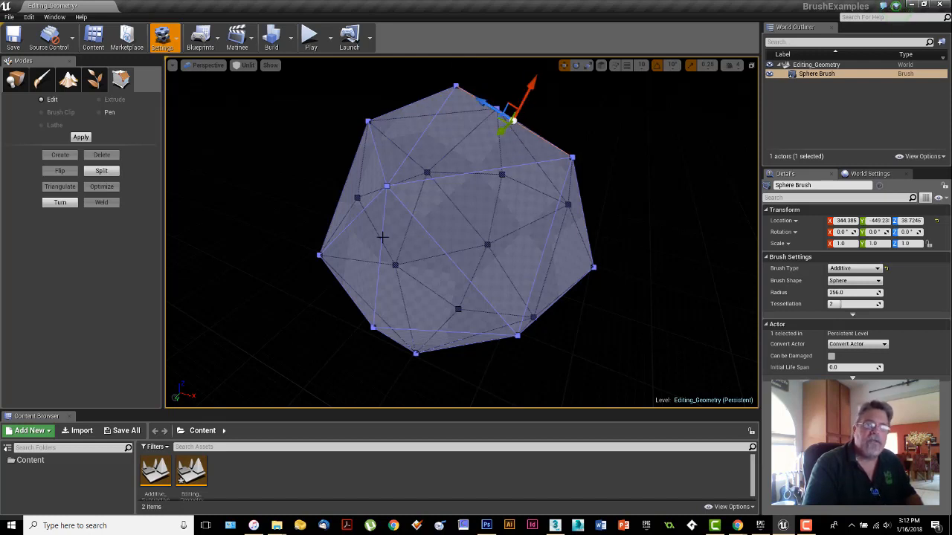
click(602, 66)
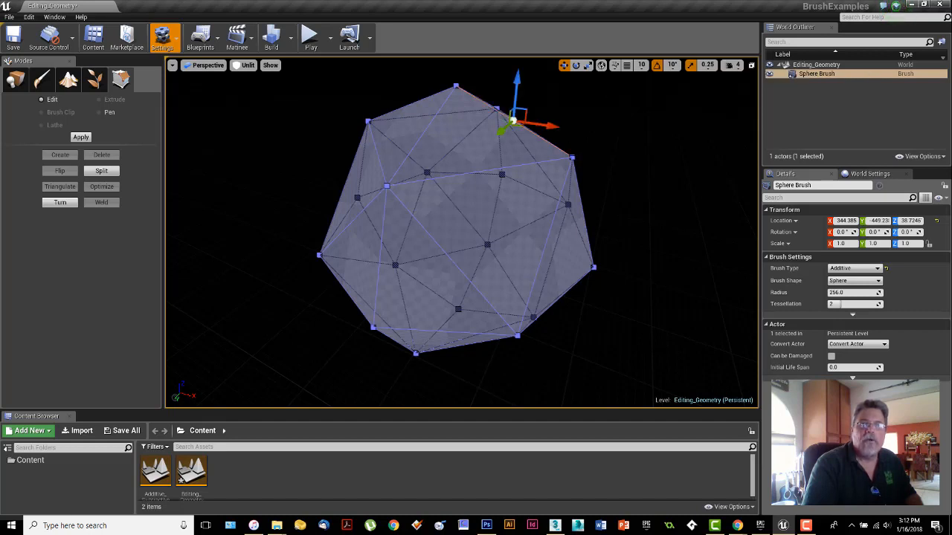
Step: Select the sphere's vertices one after another around its surface to examine the gizmo's orientation in world space
click(572, 157)
click(501, 175)
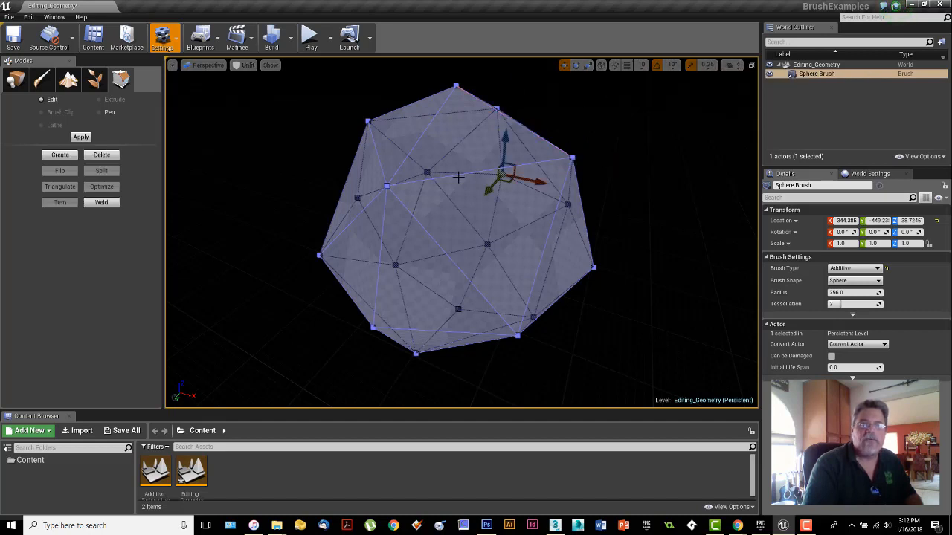
click(427, 173)
click(387, 185)
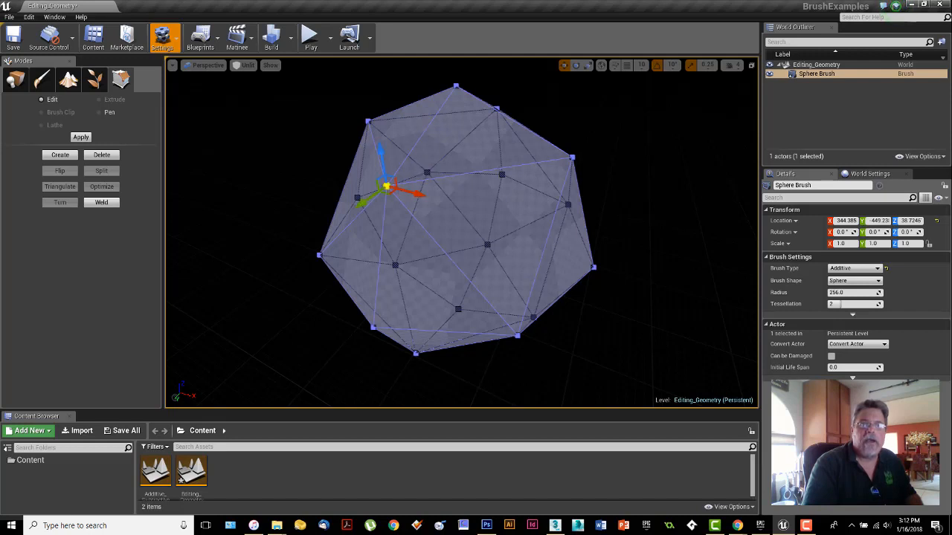
click(356, 197)
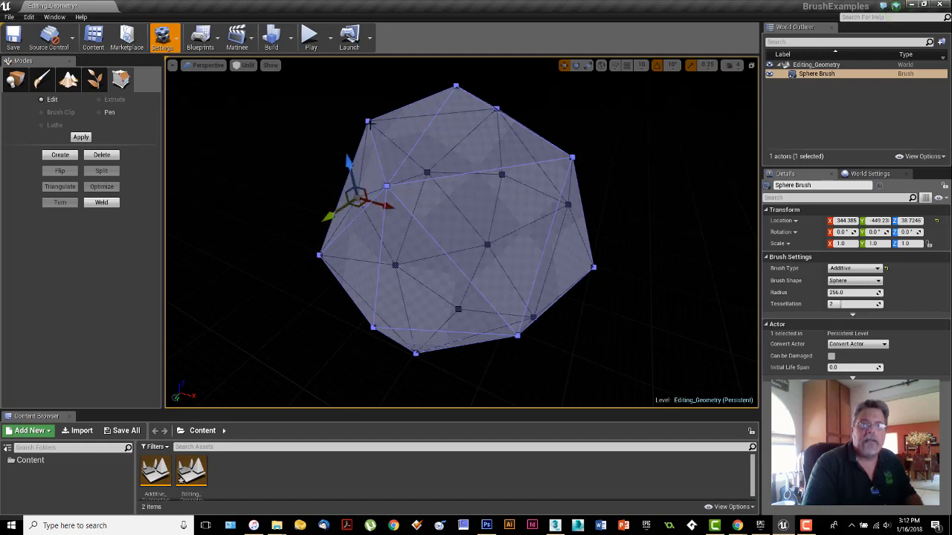
click(368, 120)
click(457, 87)
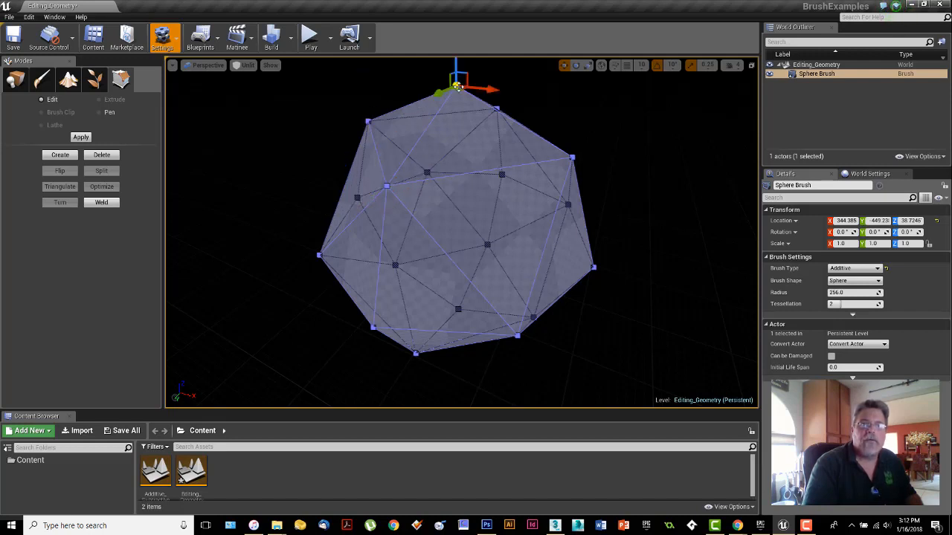
click(496, 109)
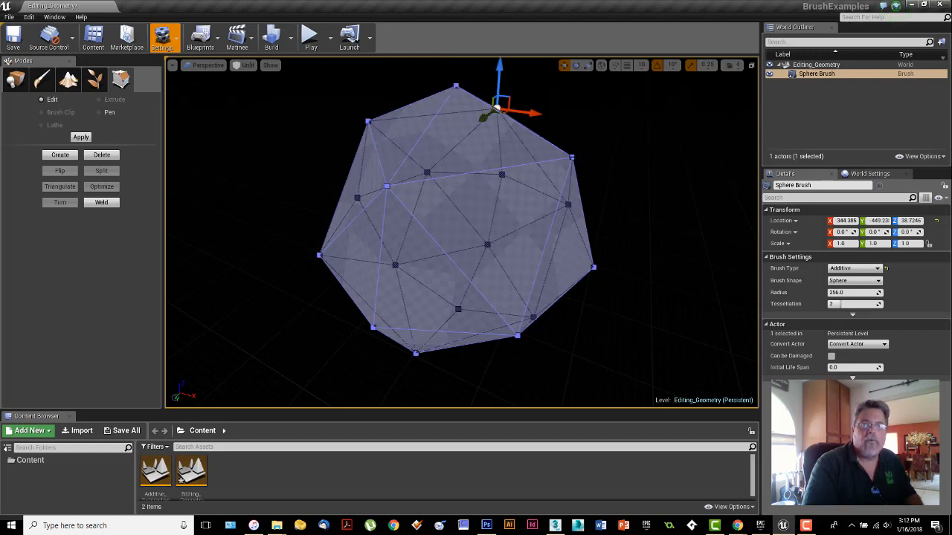
click(571, 157)
click(568, 206)
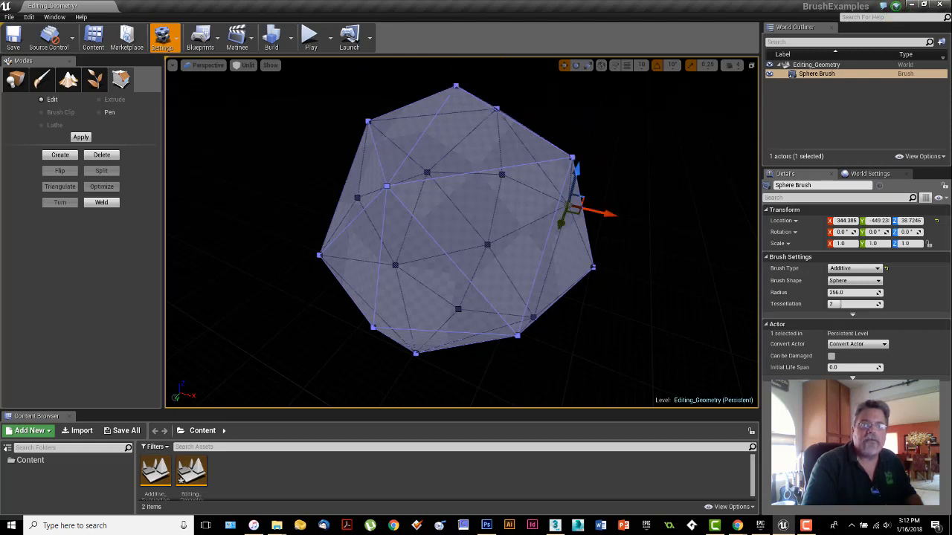
click(592, 269)
click(534, 318)
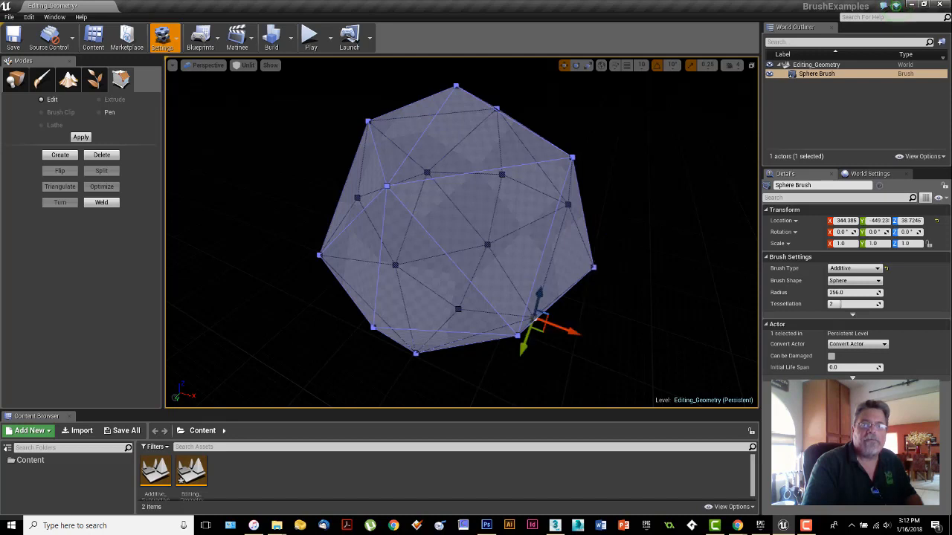
click(517, 335)
click(415, 353)
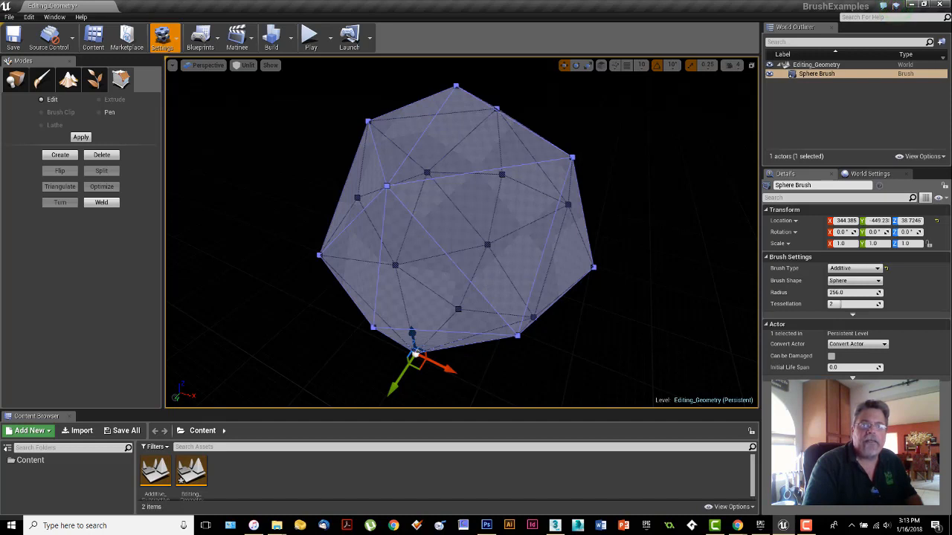
Step: Select two neighbouring upper vertices of the sphere together and set the gizmo to world space
click(496, 108)
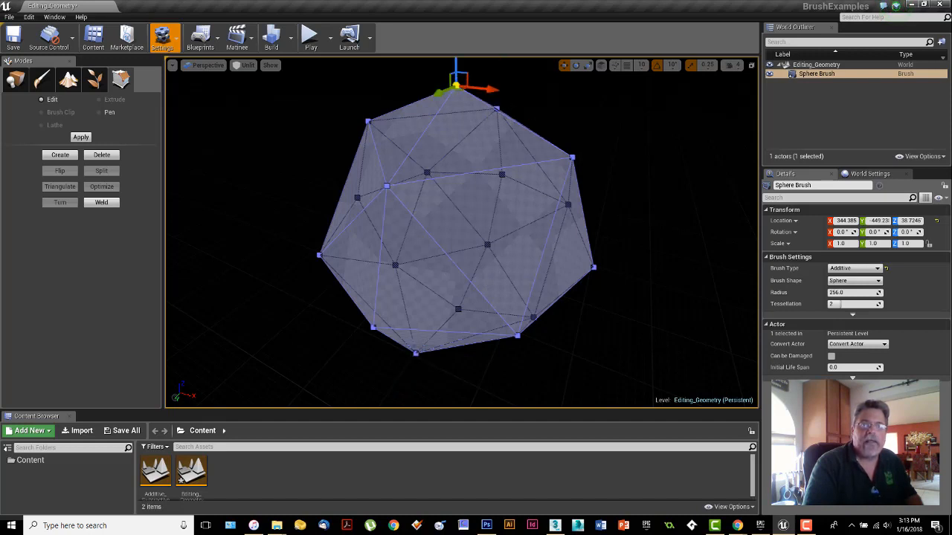
click(426, 171)
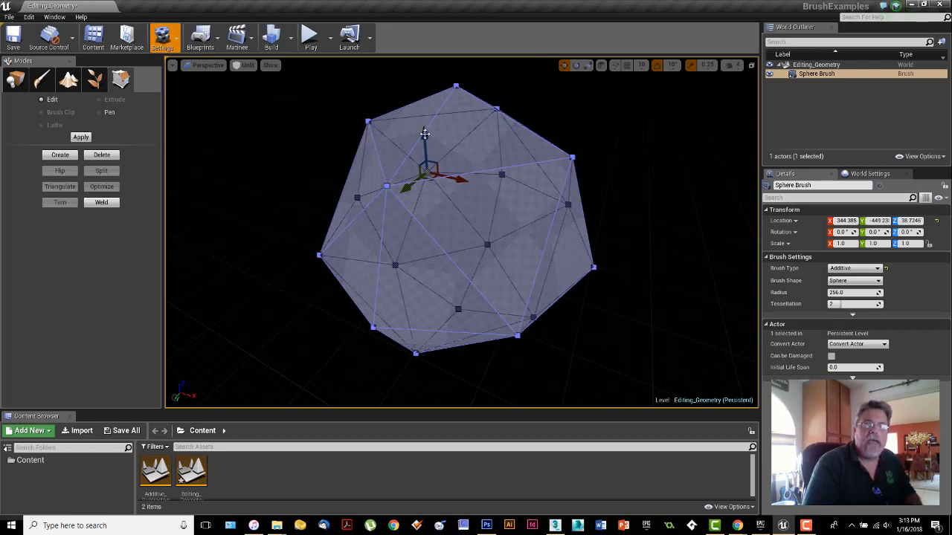
click(572, 157)
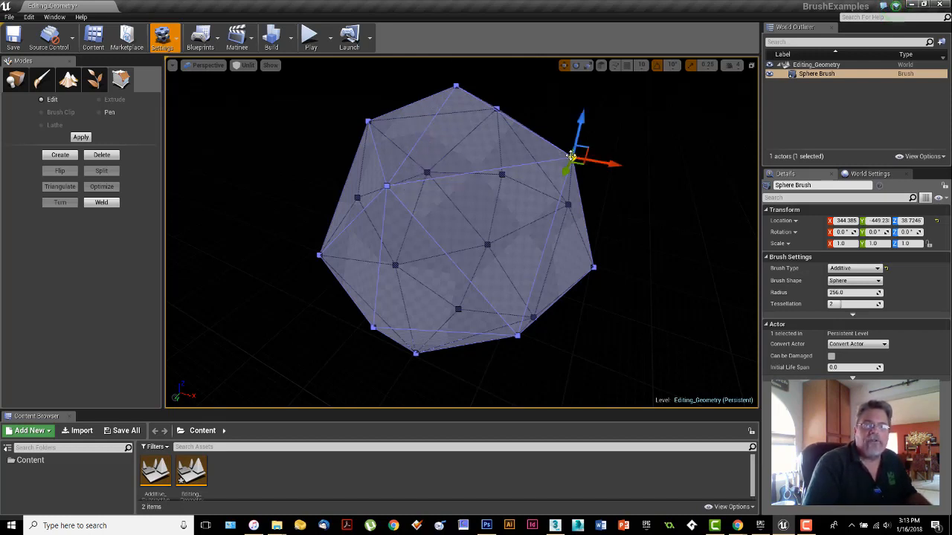
click(497, 110)
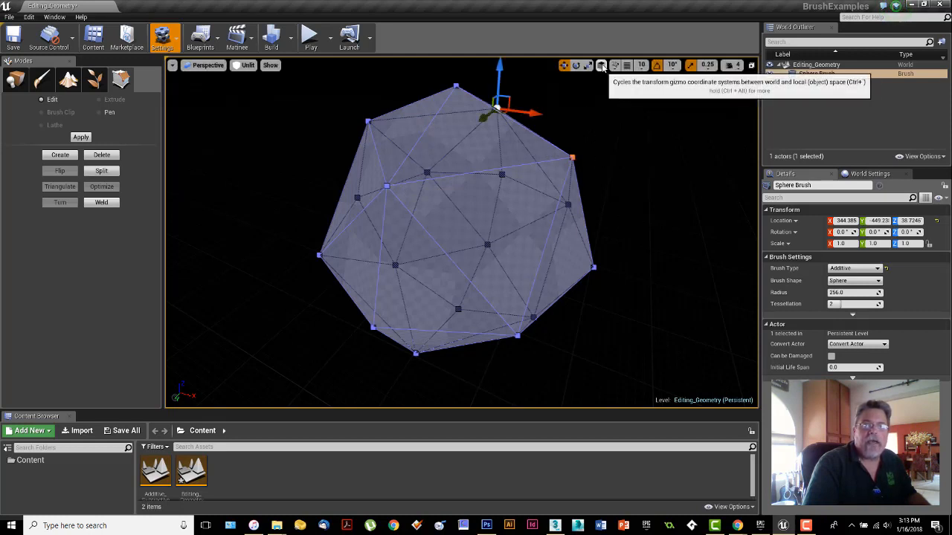
mouse_move(484, 118)
mouse_down()
mouse_move(466, 126)
mouse_move(533, 96)
mouse_move(449, 152)
mouse_move(456, 163)
mouse_move(514, 110)
mouse_move(487, 155)
mouse_move(528, 120)
mouse_move(521, 132)
mouse_move(522, 122)
mouse_move(497, 112)
mouse_up()
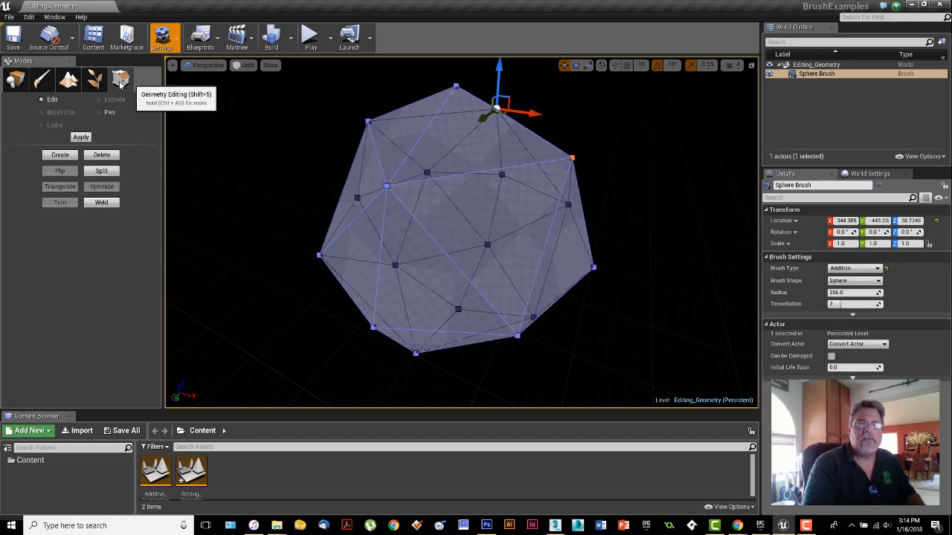
Step: Return to Place mode and move the whole sphere brush along the X axis to about X 277.28
click(15, 79)
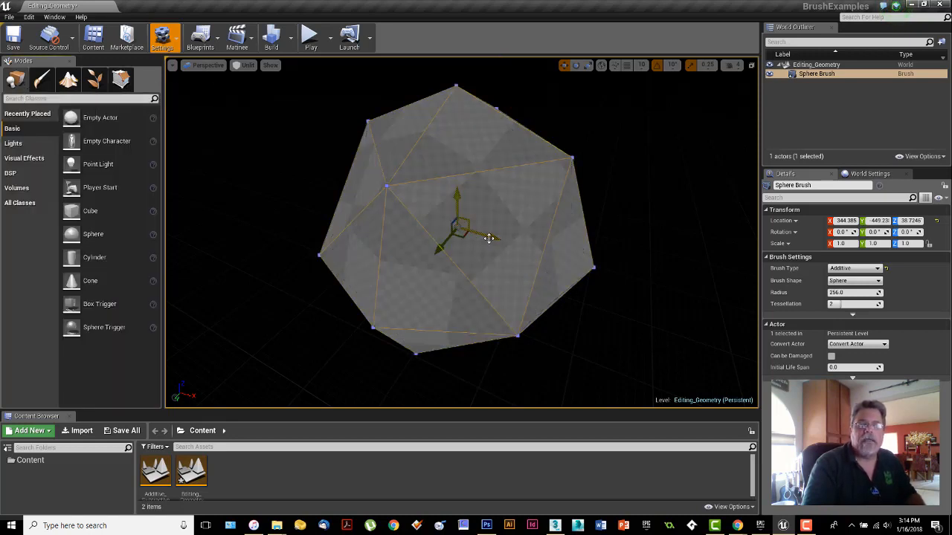
mouse_move(484, 237)
mouse_down()
mouse_move(518, 248)
mouse_move(457, 229)
mouse_up()
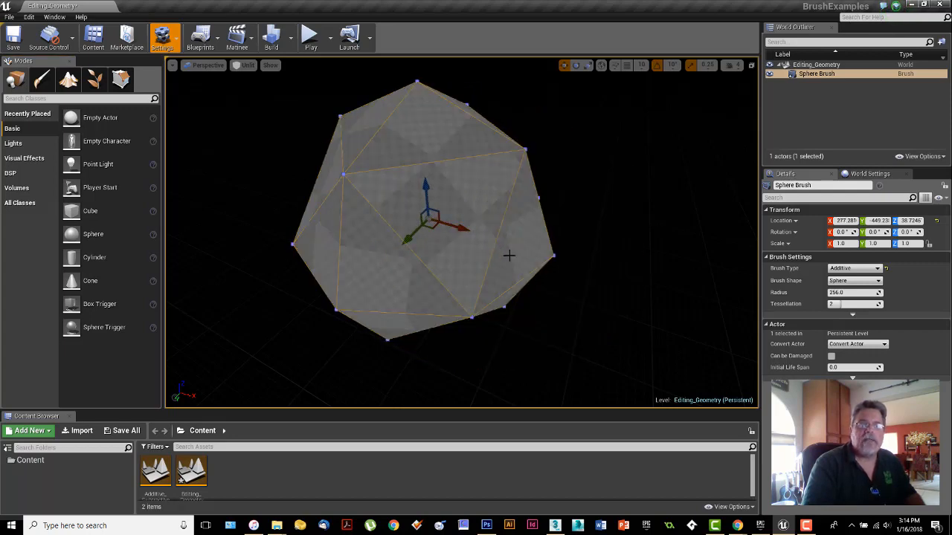
right_drag(510, 257, 508, 246)
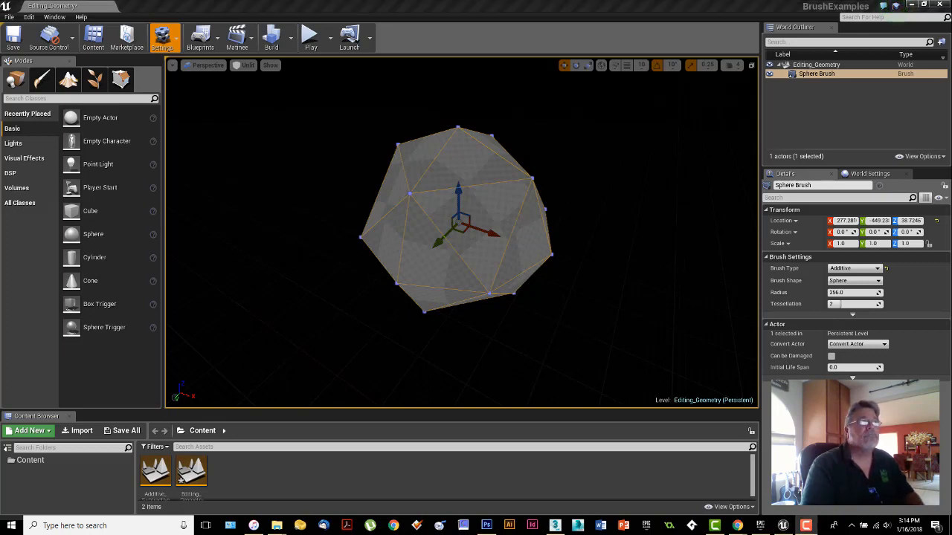
Step: Bring the browser window with the Unreal Geometry Brush Actors documentation over the editor and move it away again
drag(0, 63, 437, 39)
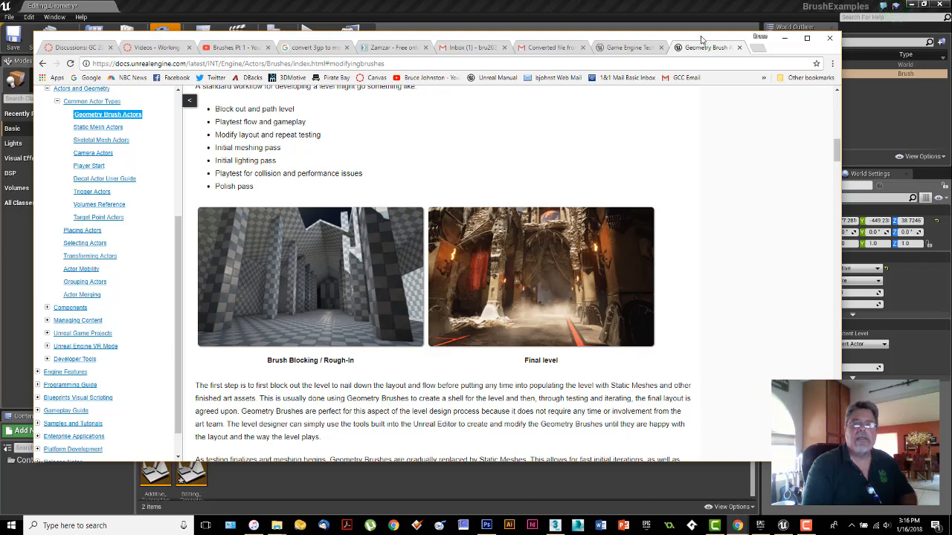
drag(682, 39, 0, 104)
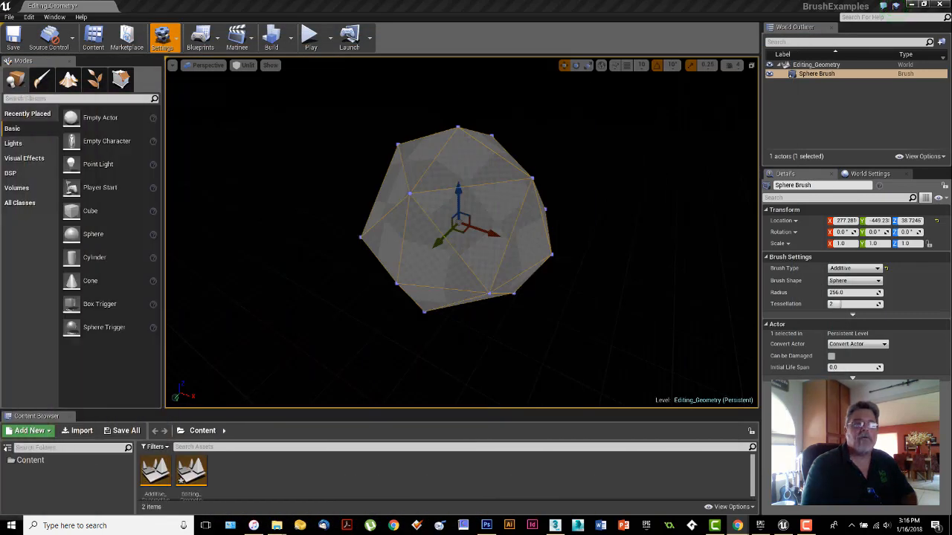